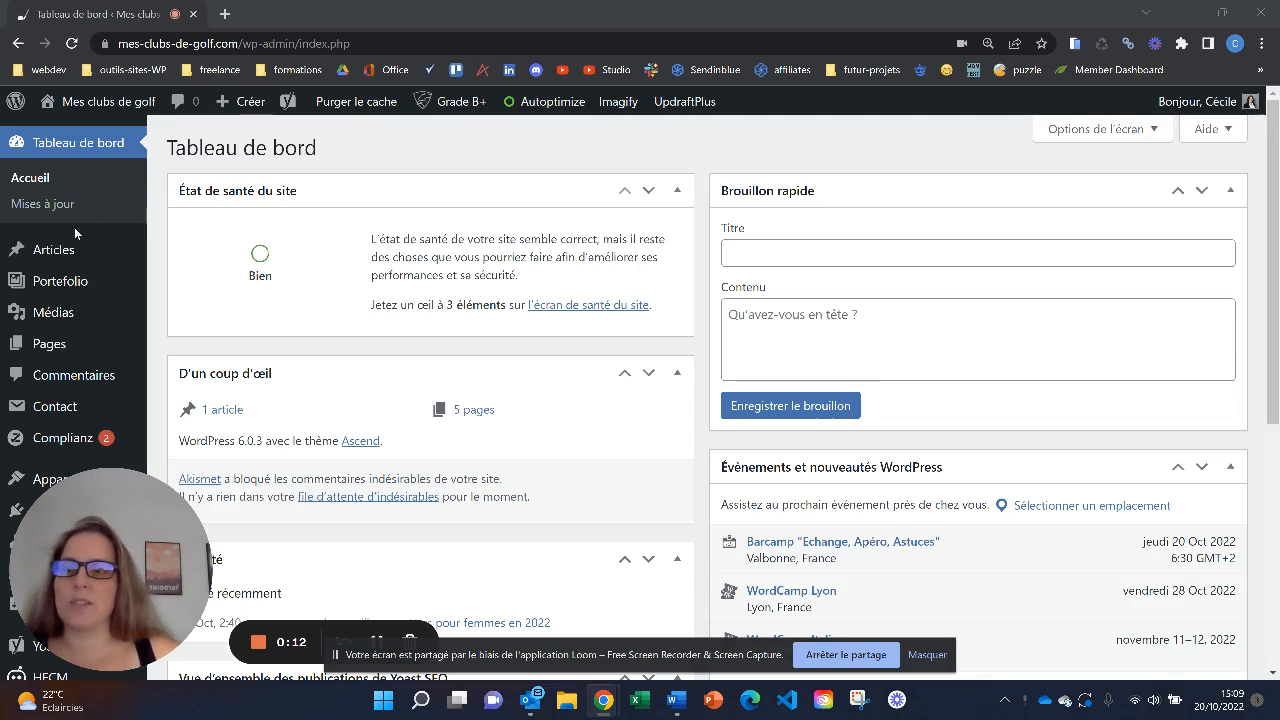
Create a new article titled "Ceci est un nouvel article" and save it as a draft
{"action": "mouse_move", "coordinate": [66, 254]}
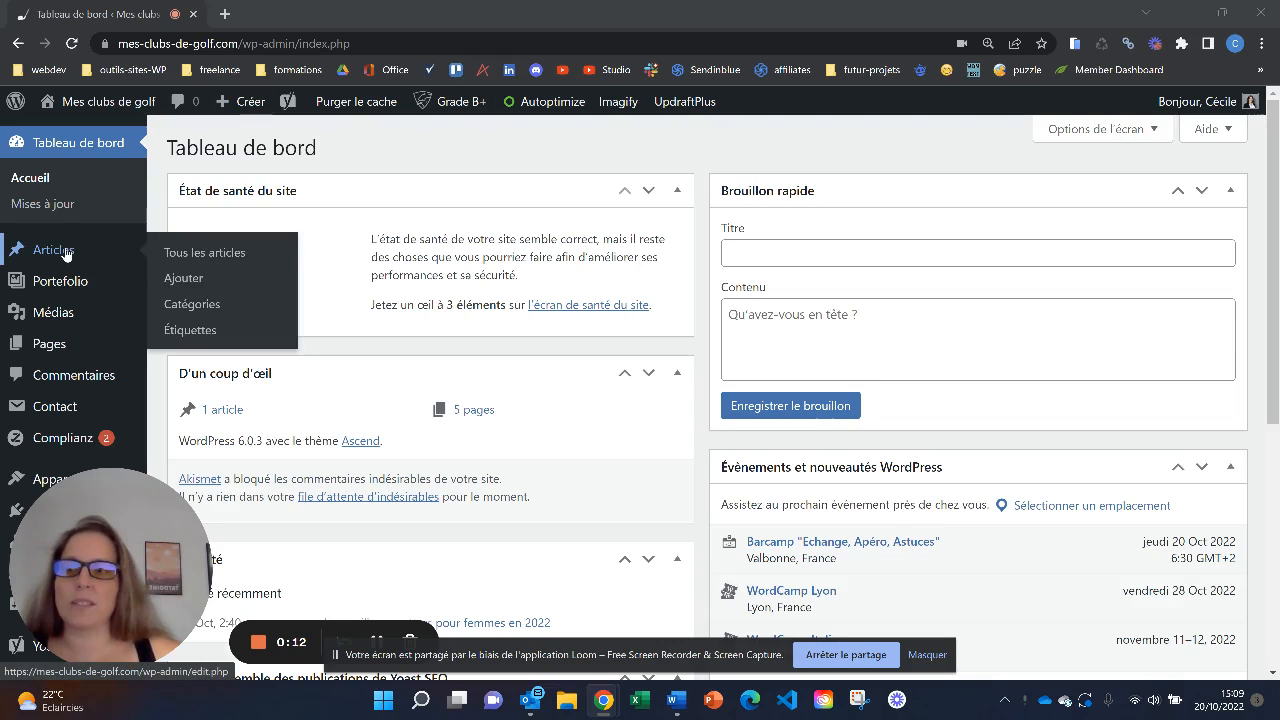
{"action": "left_click", "coordinate": [173, 281]}
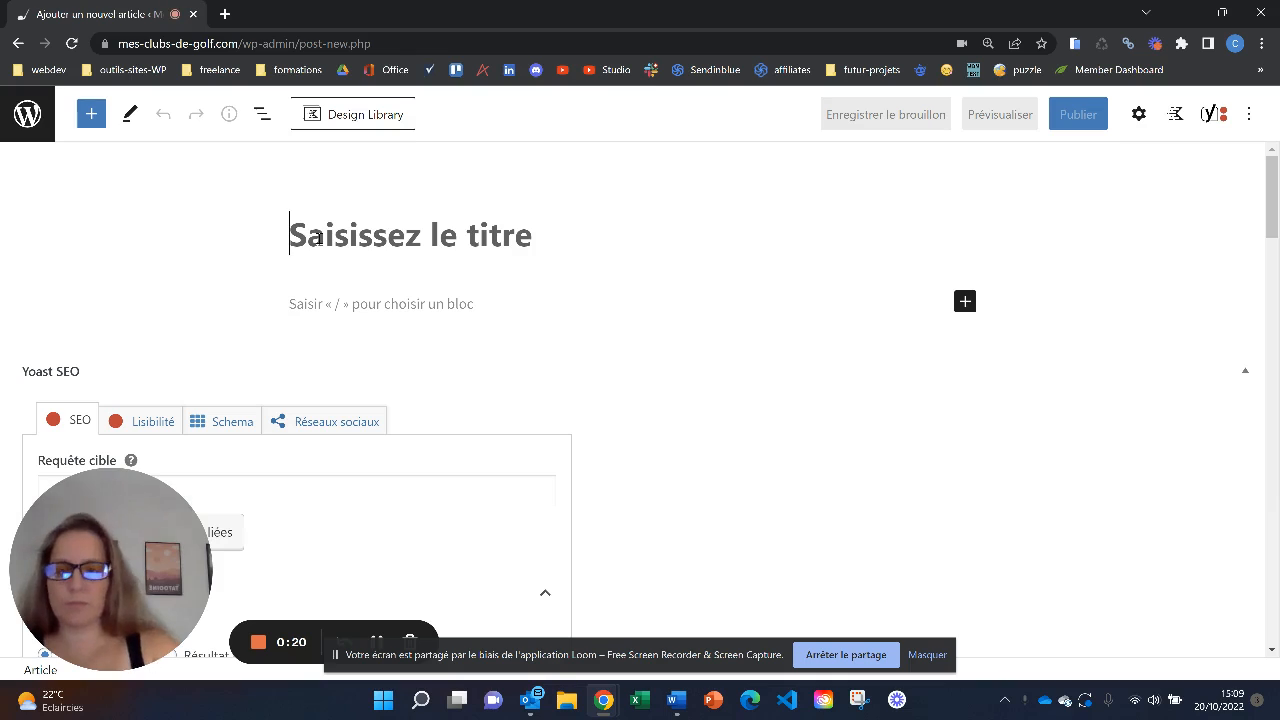
{"action": "type", "text": "Ceci est un nouvel article"}
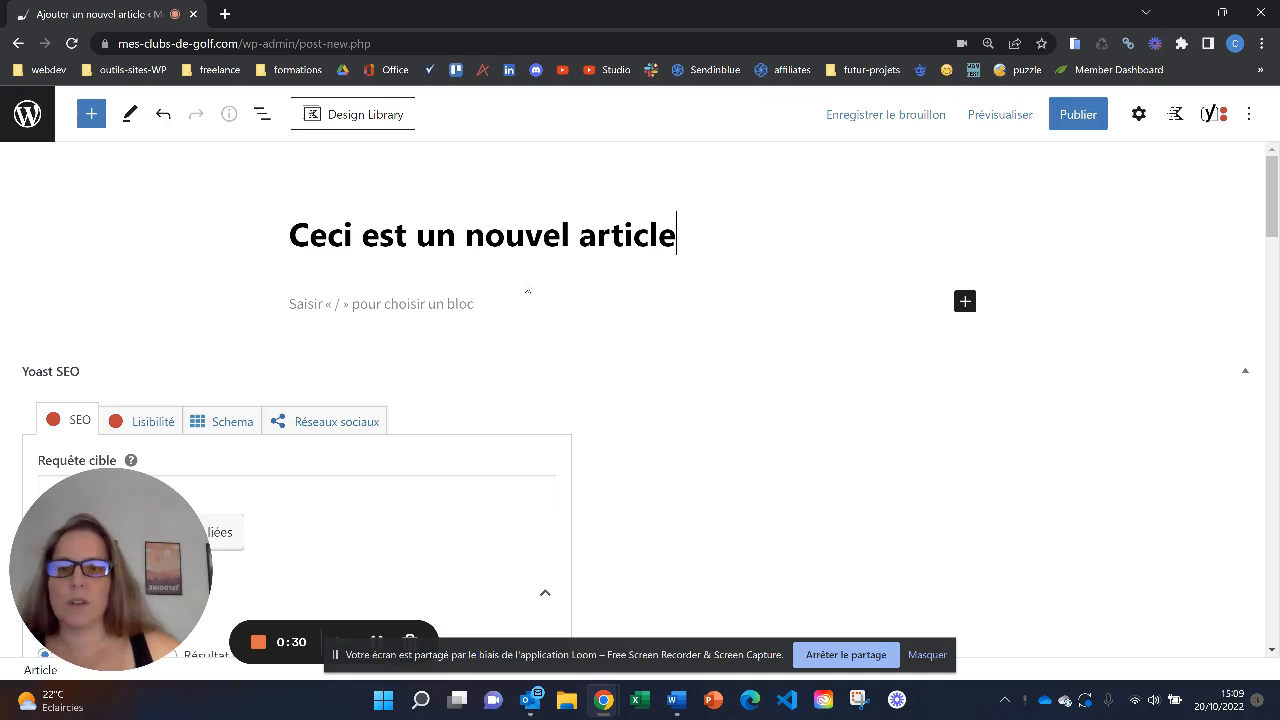
{"action": "left_click", "coordinate": [903, 116]}
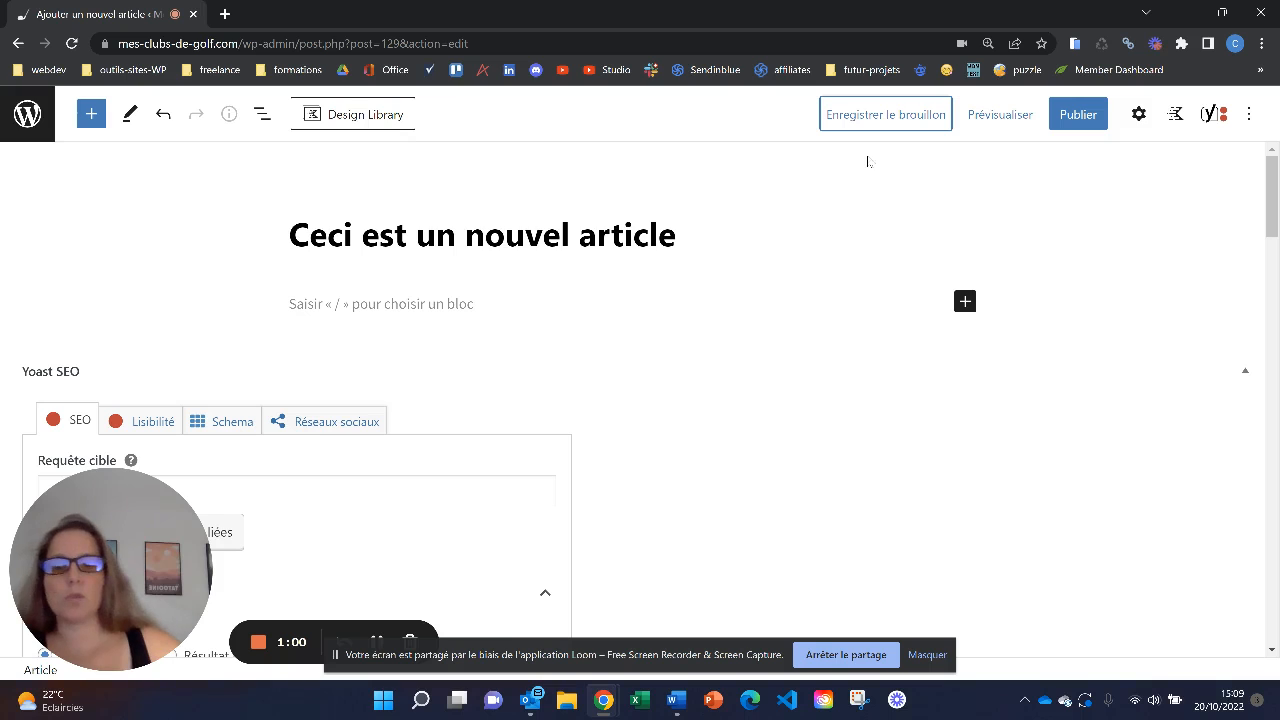
Switch to the Word document and copy the text from "Introduction" through the paragraph under "Titre du chapitre"
{"action": "left_click", "coordinate": [677, 699]}
{"action": "left_click", "coordinate": [381, 331]}
{"action": "left_click_drag", "start_coordinate": [381, 331], "coordinate": [820, 617]}
{"action": "key", "text": "ctrl+c"}
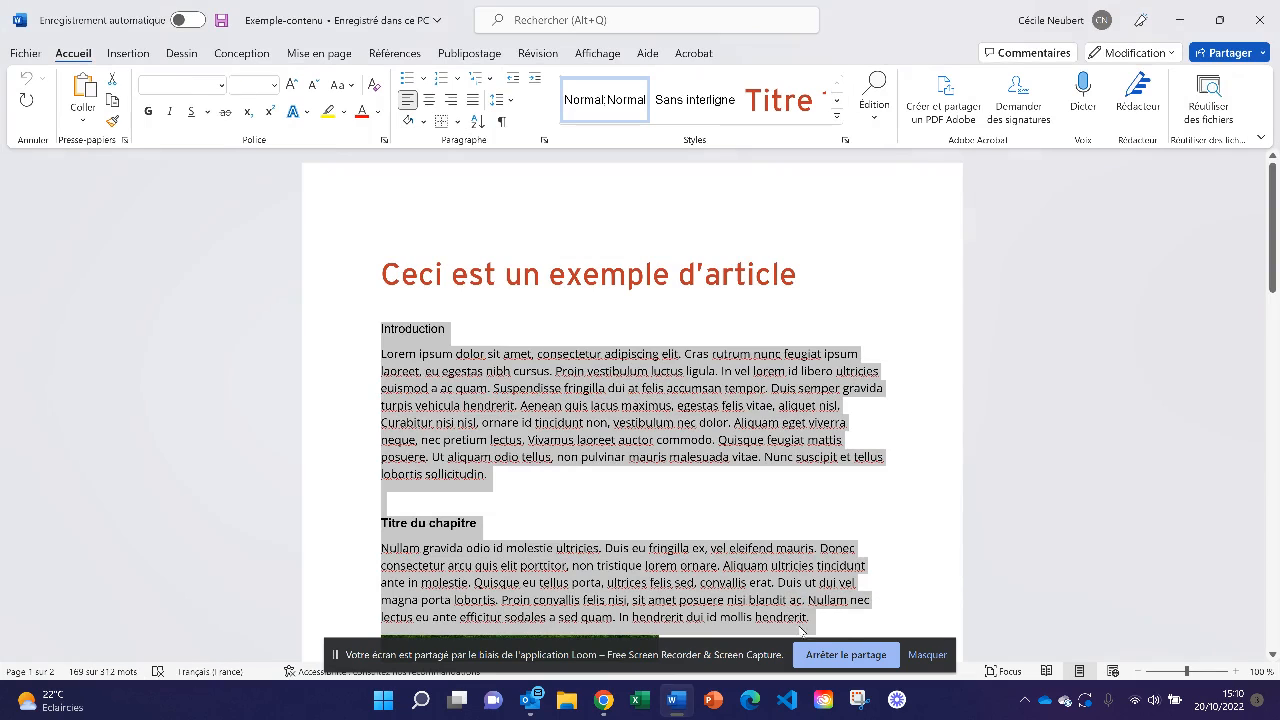
Switch back to the WordPress editor in Chrome and paste the copied text into the article body below the title
{"action": "left_click", "coordinate": [603, 699]}
{"action": "left_click", "coordinate": [573, 667]}
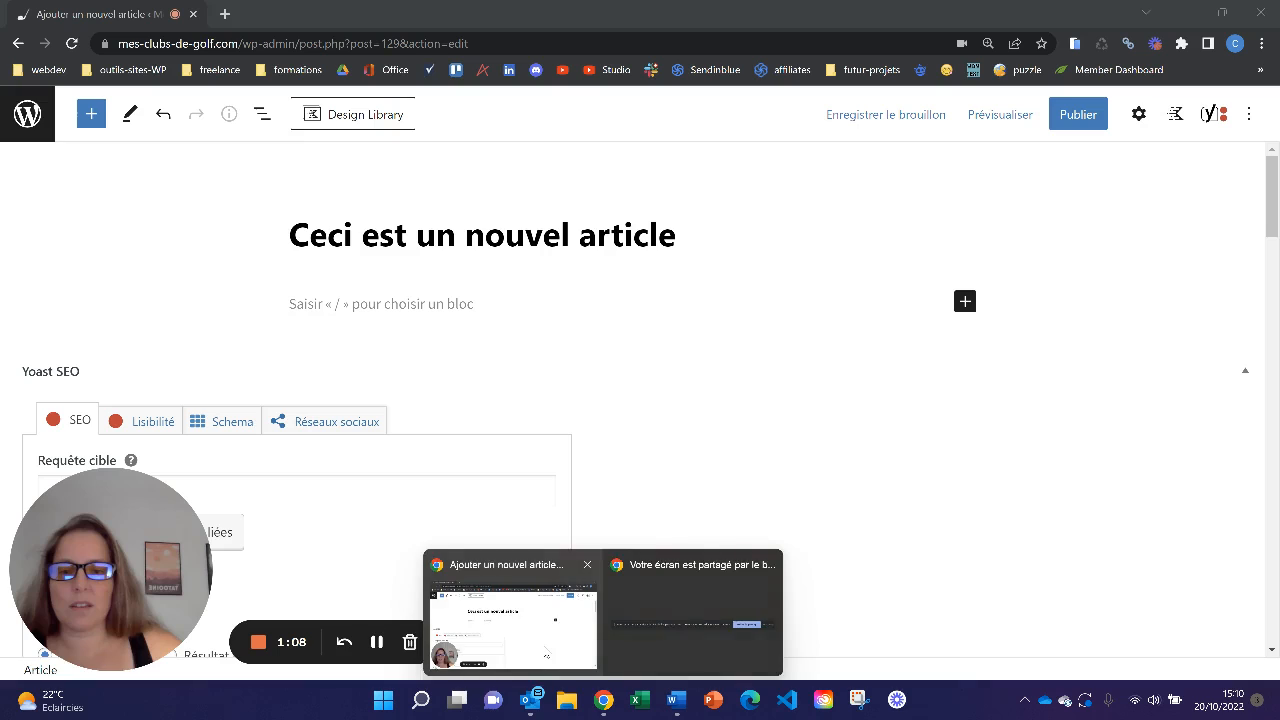
{"action": "left_click", "coordinate": [318, 308]}
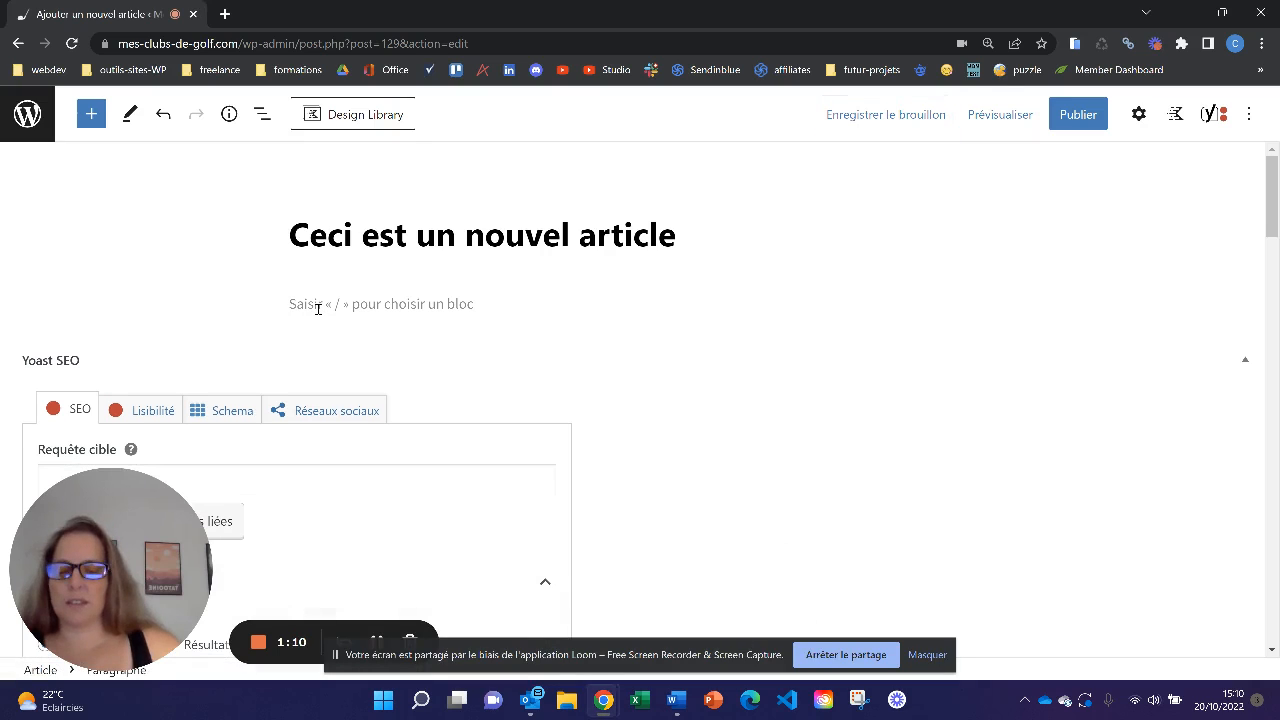
{"action": "key", "text": "ctrl+v"}
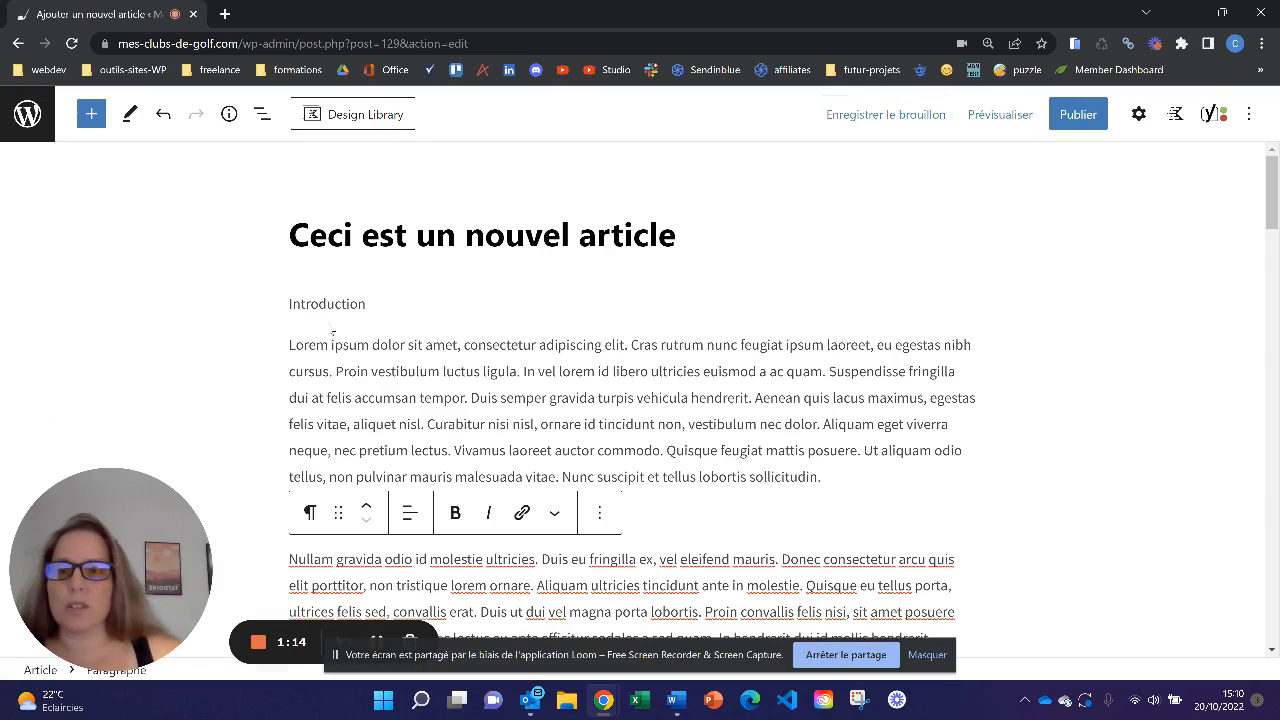
{"action": "scroll", "coordinate": [690, 410], "scroll_direction": "down", "scroll_amount": 2}
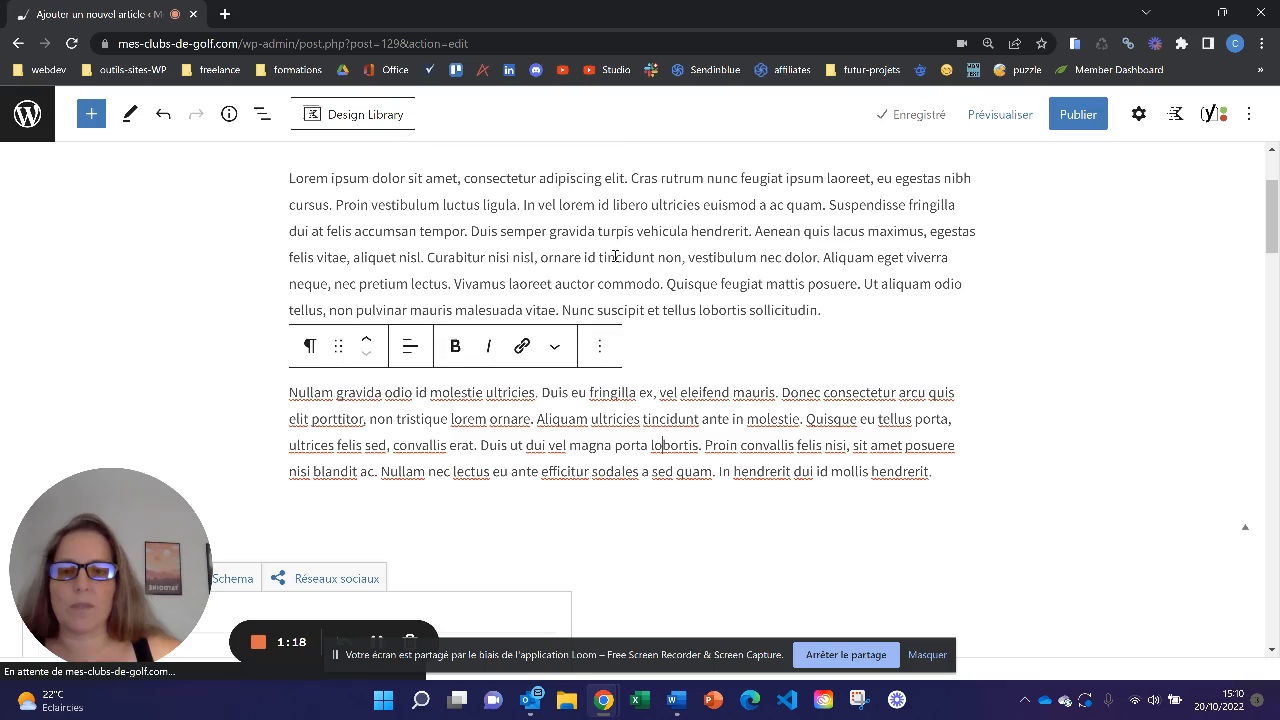
{"action": "left_click", "coordinate": [612, 259]}
{"action": "left_click", "coordinate": [371, 352]}
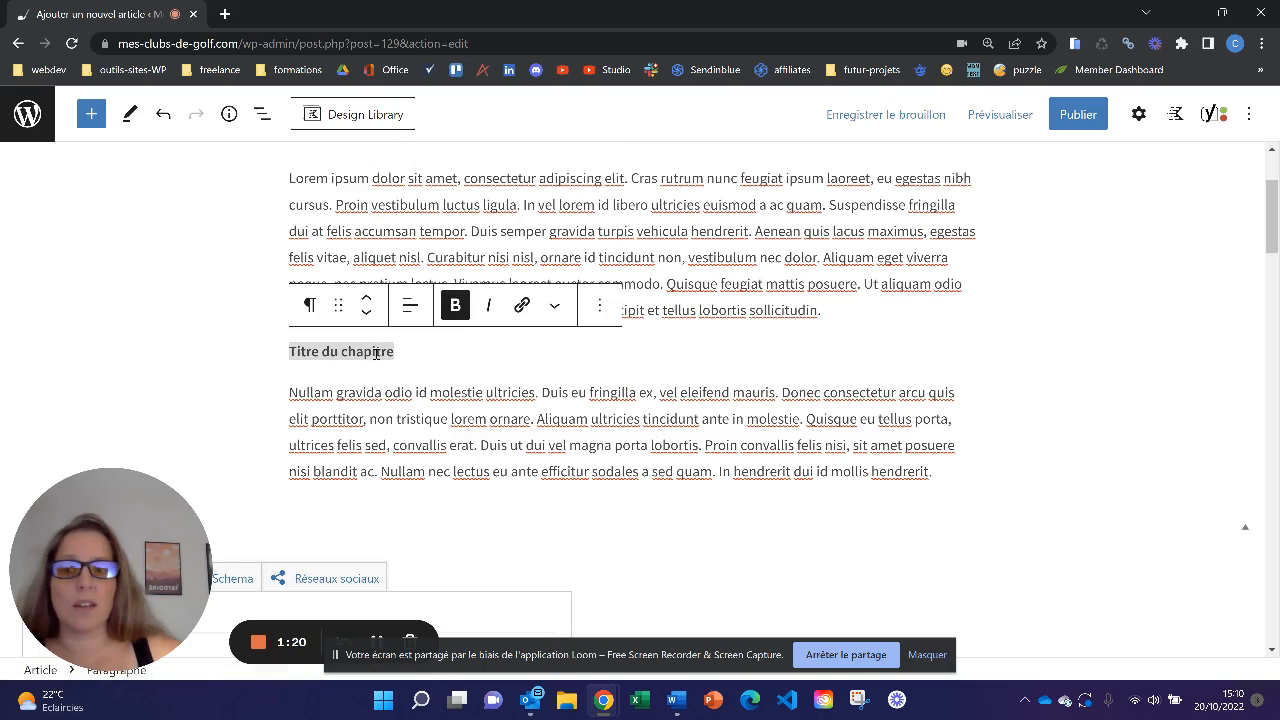
Transform the "Introduction" paragraph into a Titre (H2) block
{"action": "scroll", "coordinate": [440, 405], "scroll_direction": "up", "scroll_amount": 2}
{"action": "left_click", "coordinate": [346, 305]}
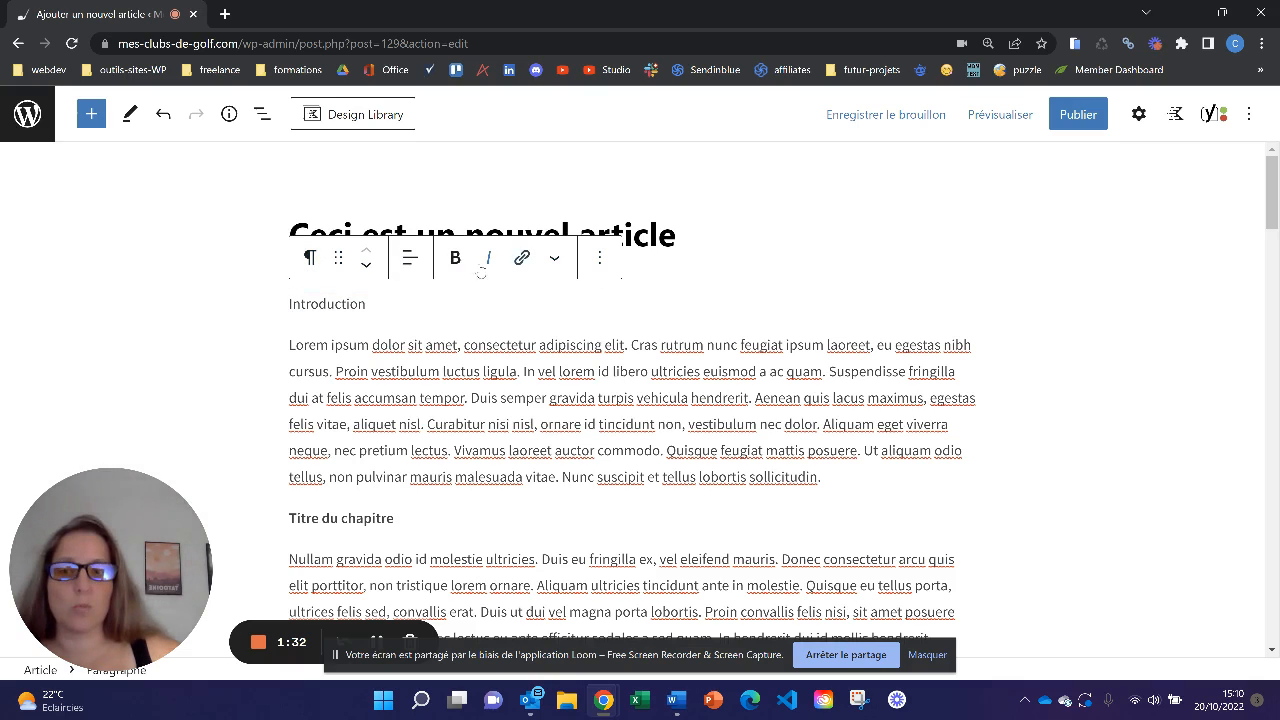
{"action": "left_click", "coordinate": [312, 270]}
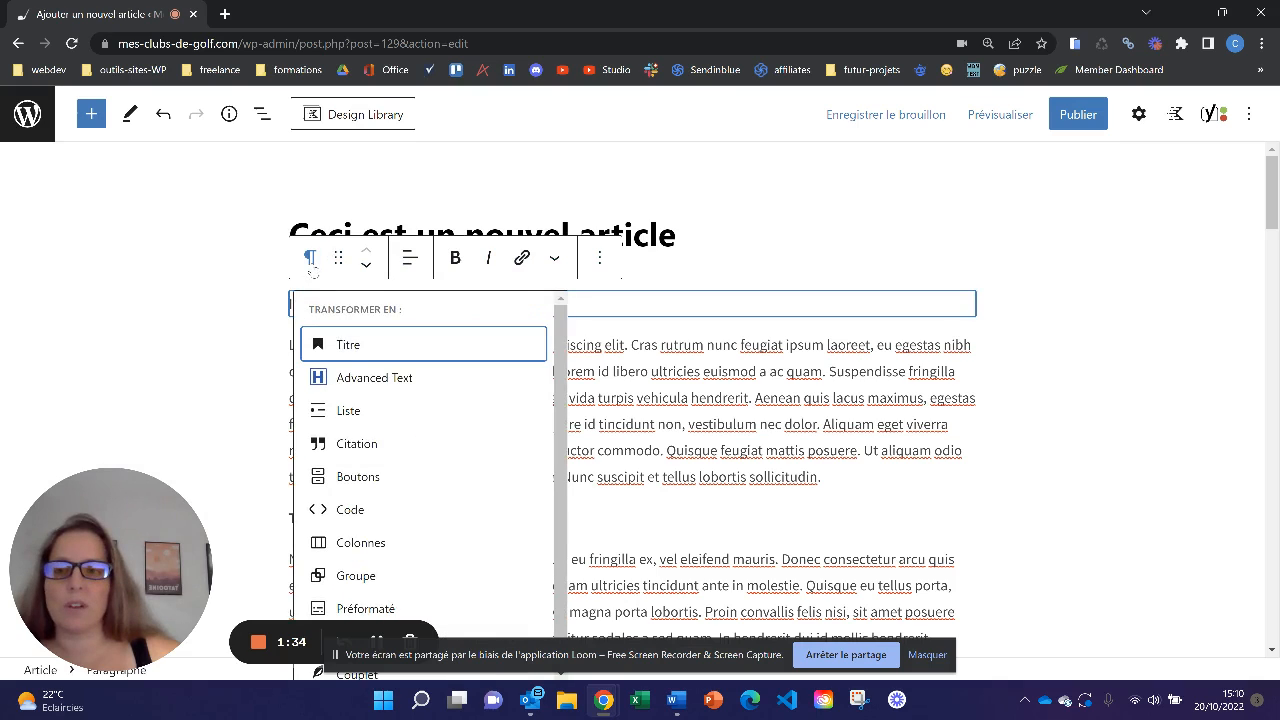
{"action": "left_click", "coordinate": [345, 346]}
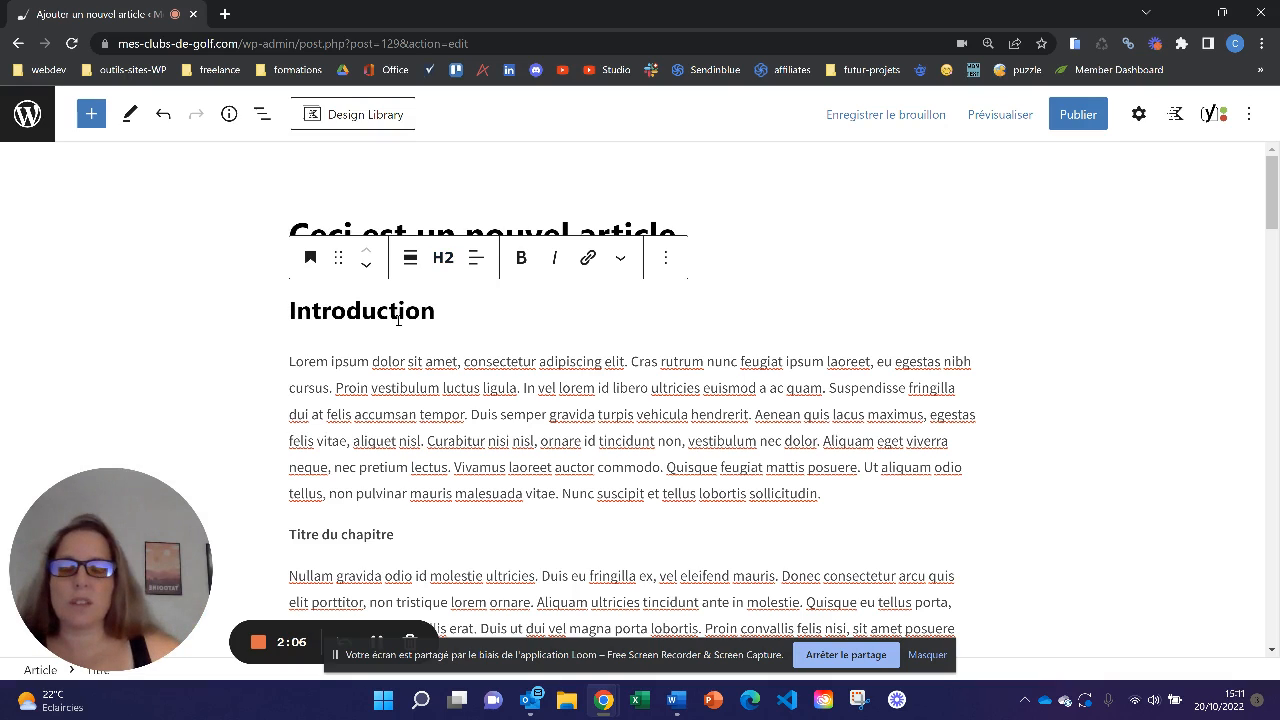
Transform the bold "Titre du chapitre" paragraph into a Titre (H2) block
{"action": "left_click", "coordinate": [343, 362]}
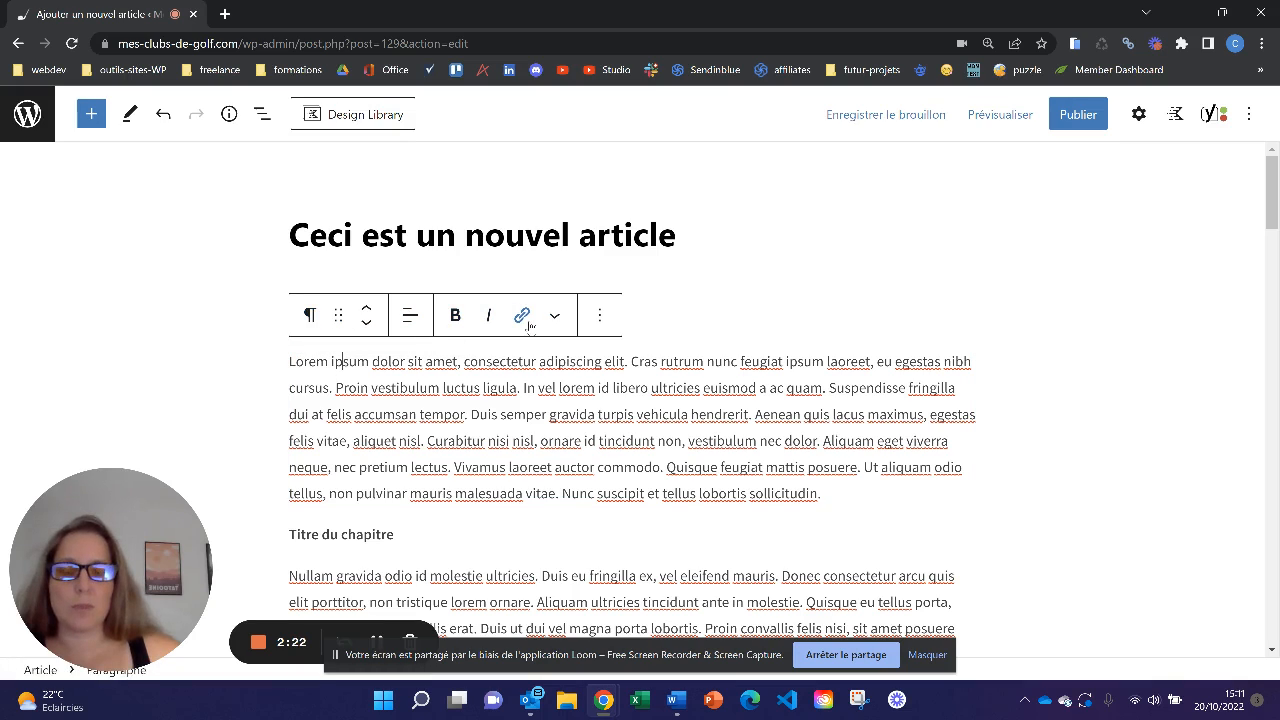
{"action": "scroll", "coordinate": [449, 500], "scroll_direction": "down", "scroll_amount": 2}
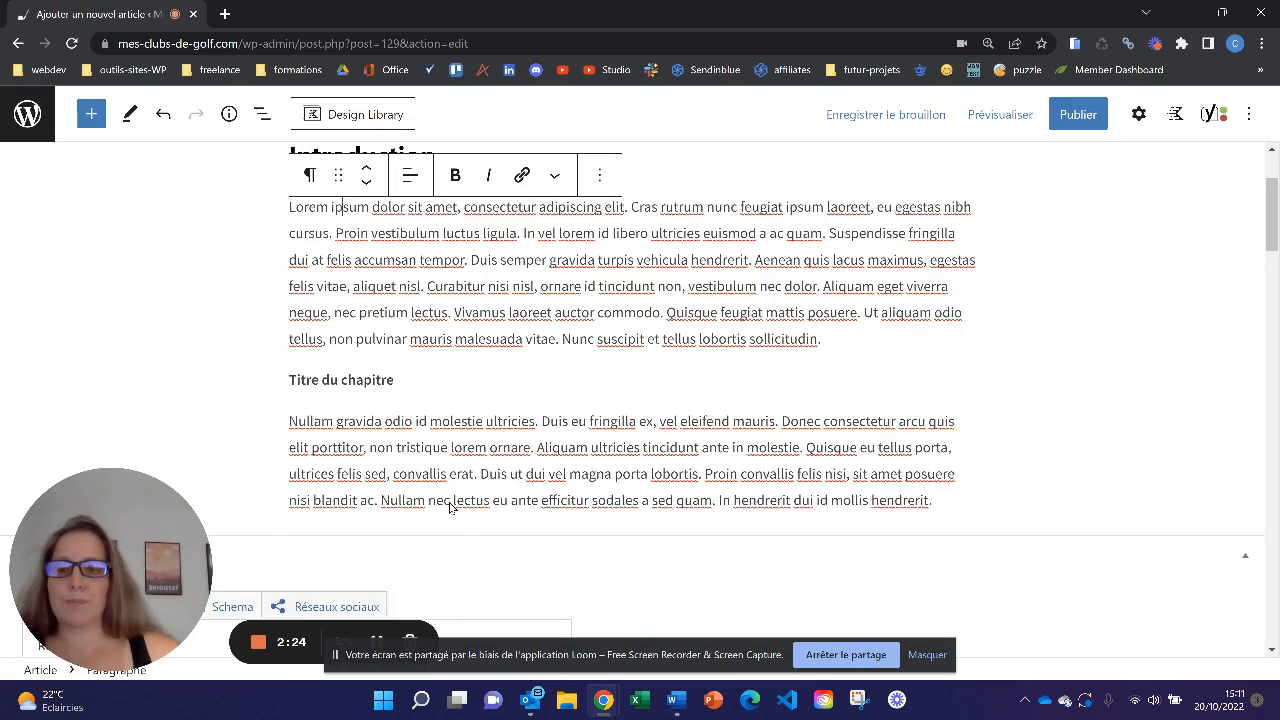
{"action": "triple_click", "coordinate": [365, 368]}
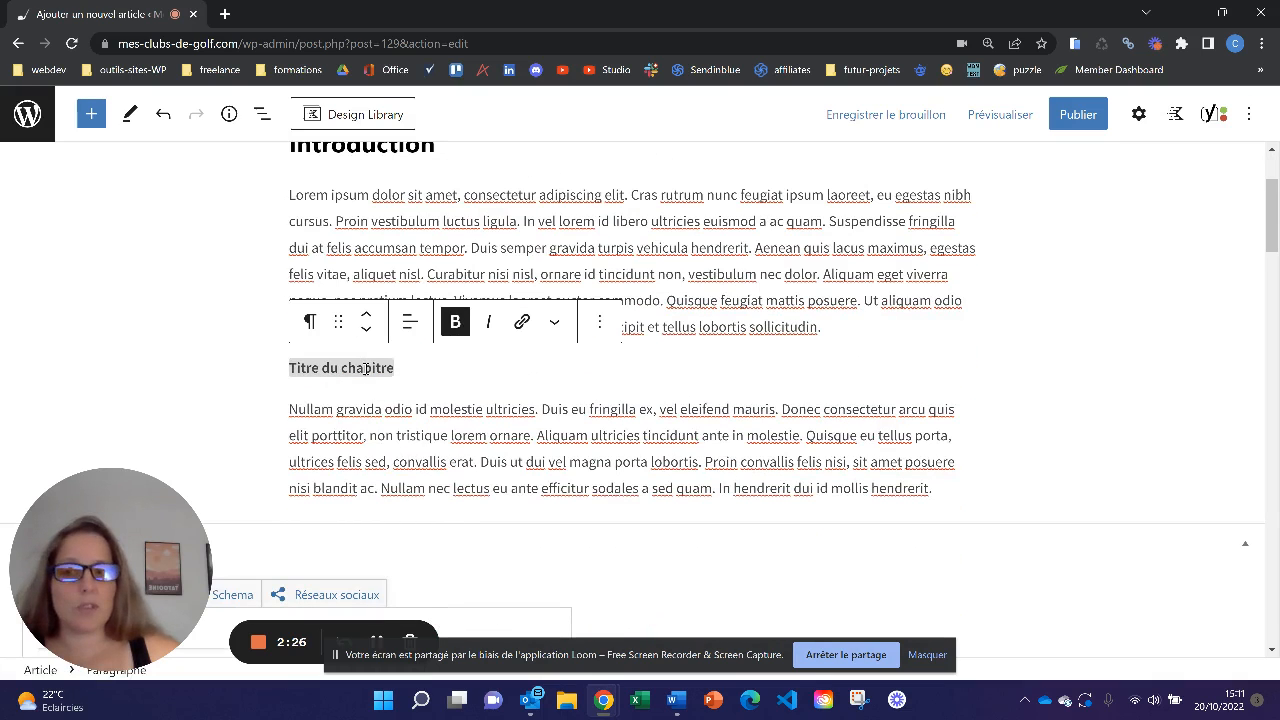
{"action": "left_click", "coordinate": [310, 322]}
{"action": "left_click", "coordinate": [328, 410]}
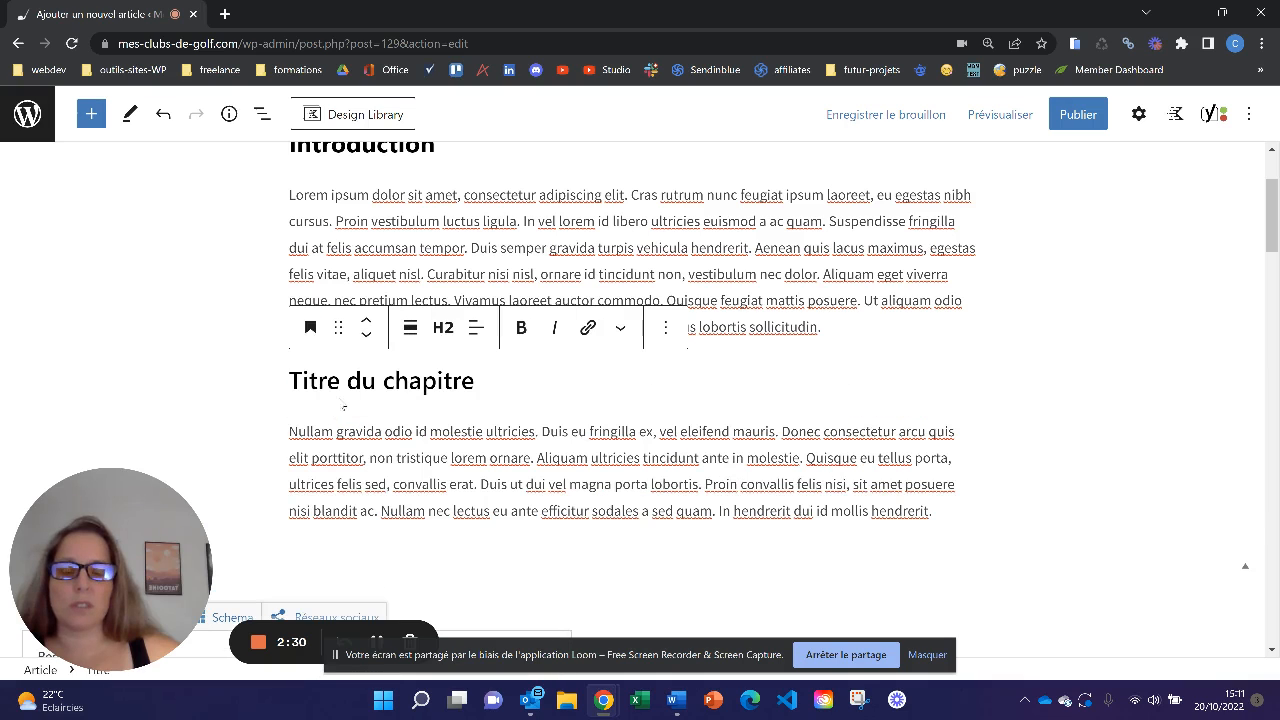
Add a Titre block after the article's last paragraph with the text "Nouveau titre"
{"action": "scroll", "coordinate": [600, 340], "scroll_direction": "down", "scroll_amount": 2}
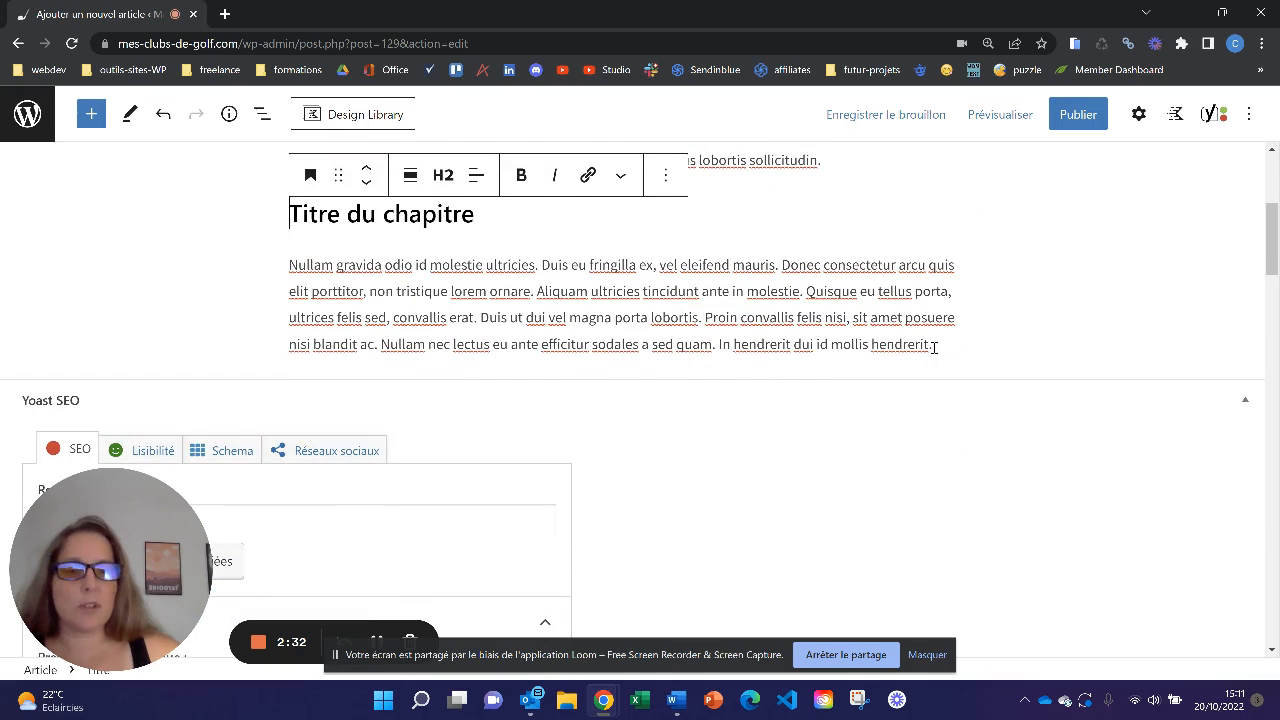
{"action": "left_click", "coordinate": [933, 346]}
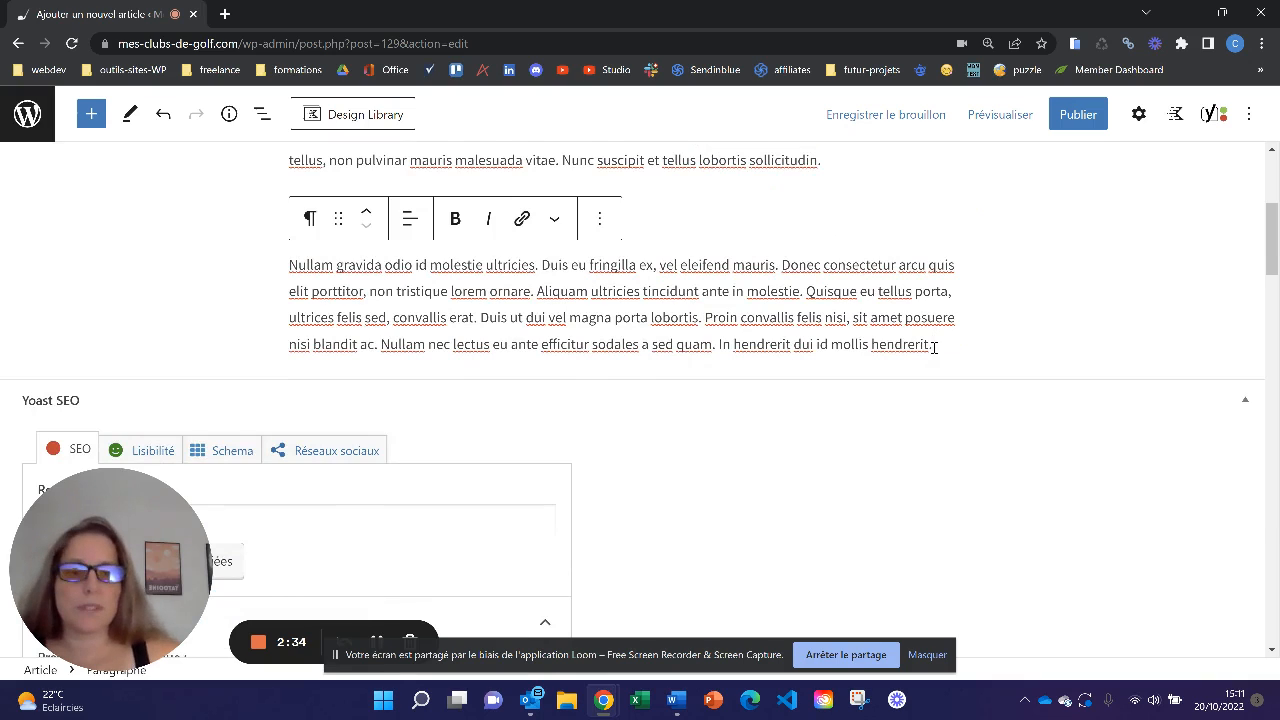
{"action": "key", "text": "Return"}
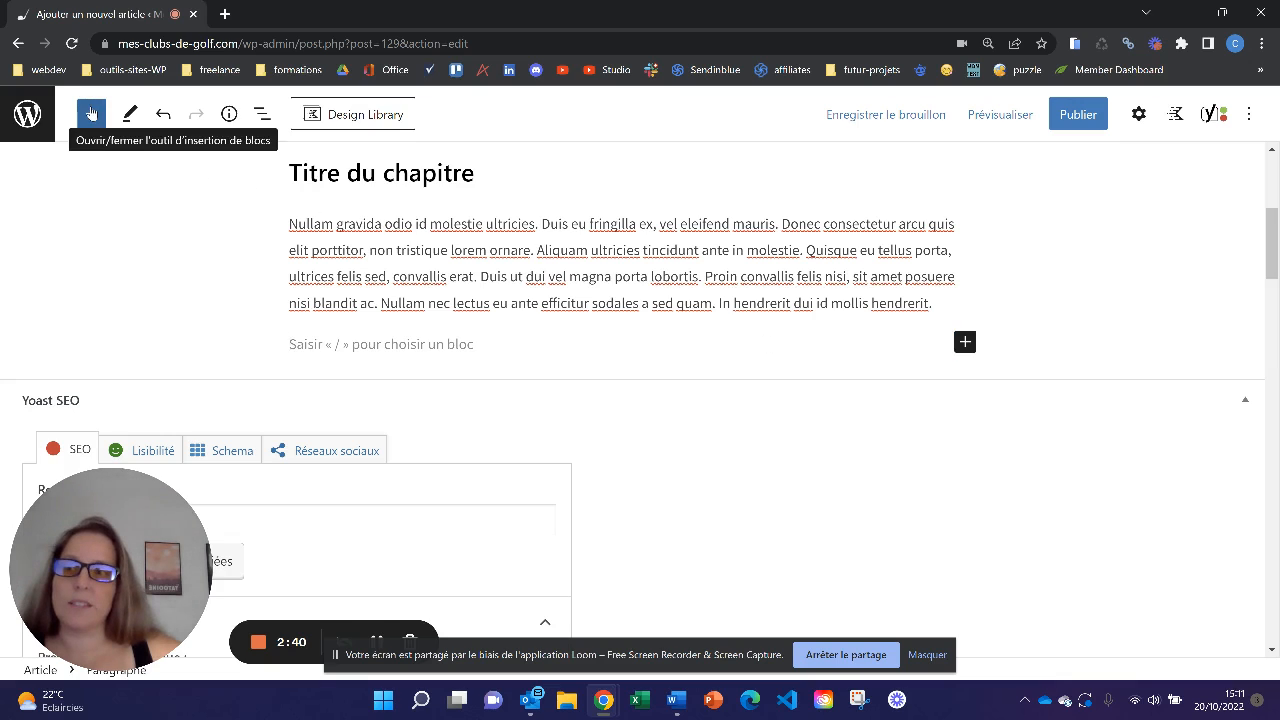
{"action": "left_click", "coordinate": [970, 345]}
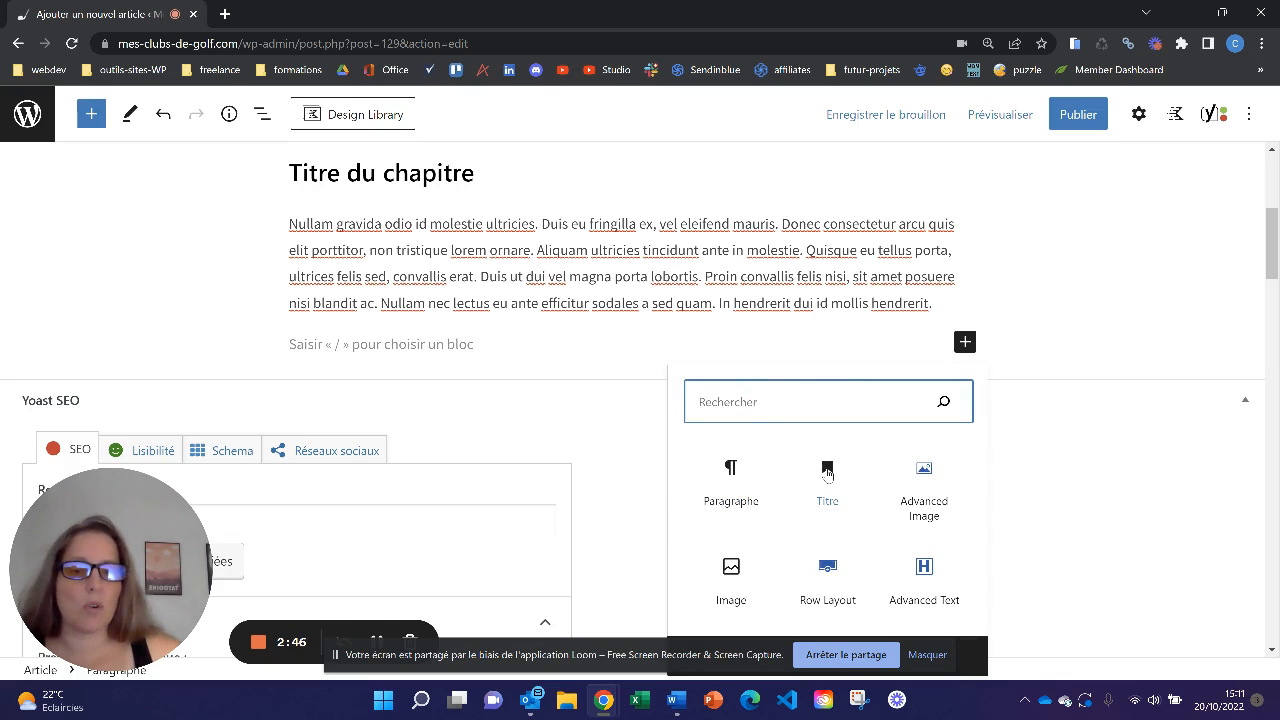
{"action": "left_click", "coordinate": [827, 473]}
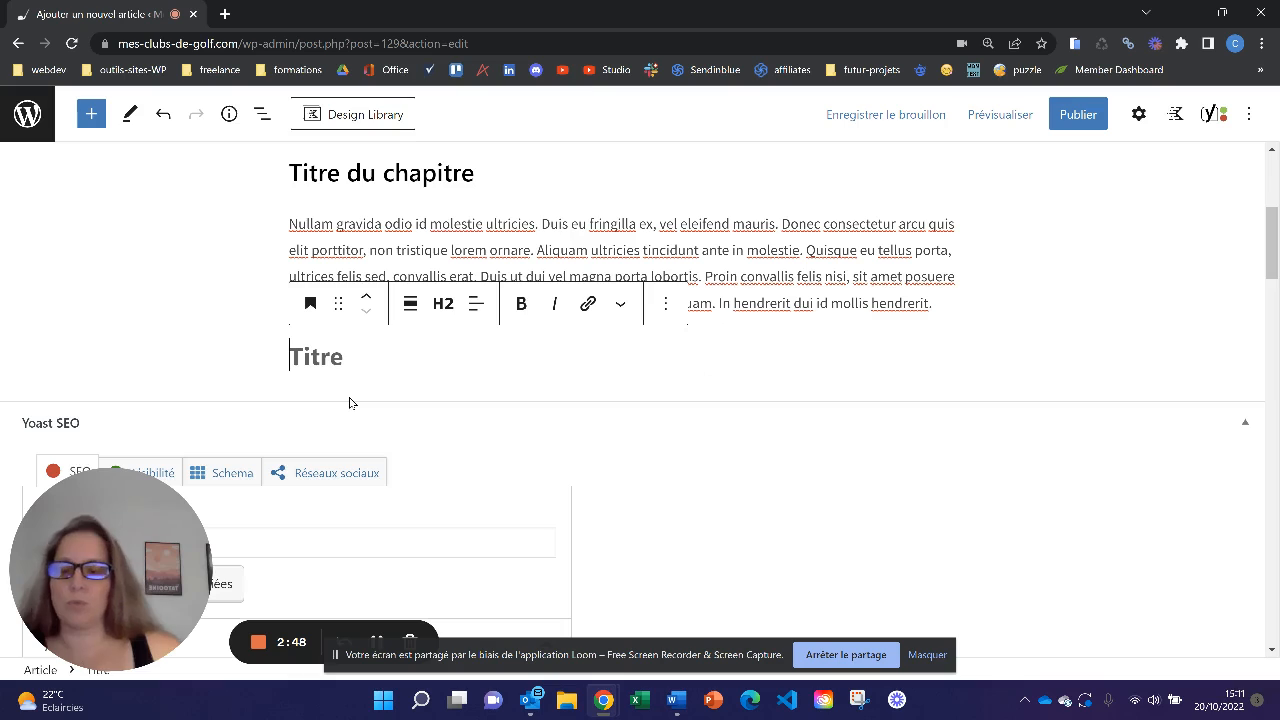
{"action": "type", "text": "Nouvea"}
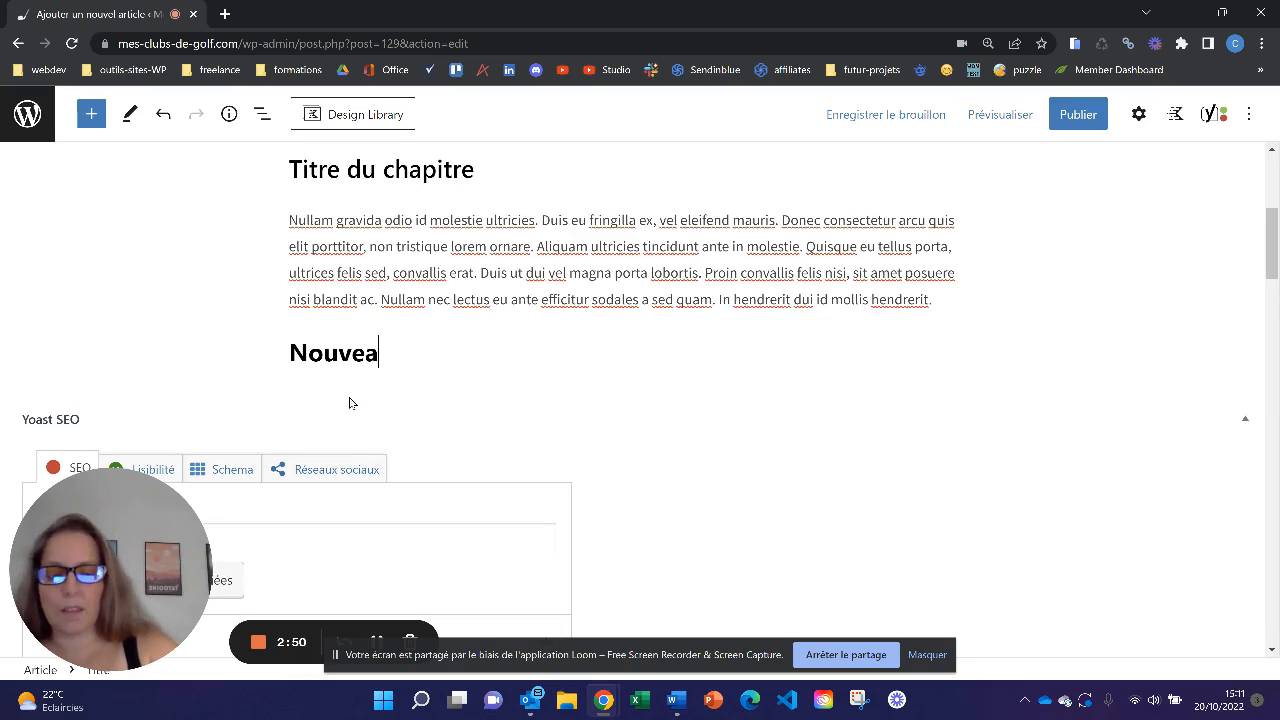
{"action": "type", "text": "u titre"}
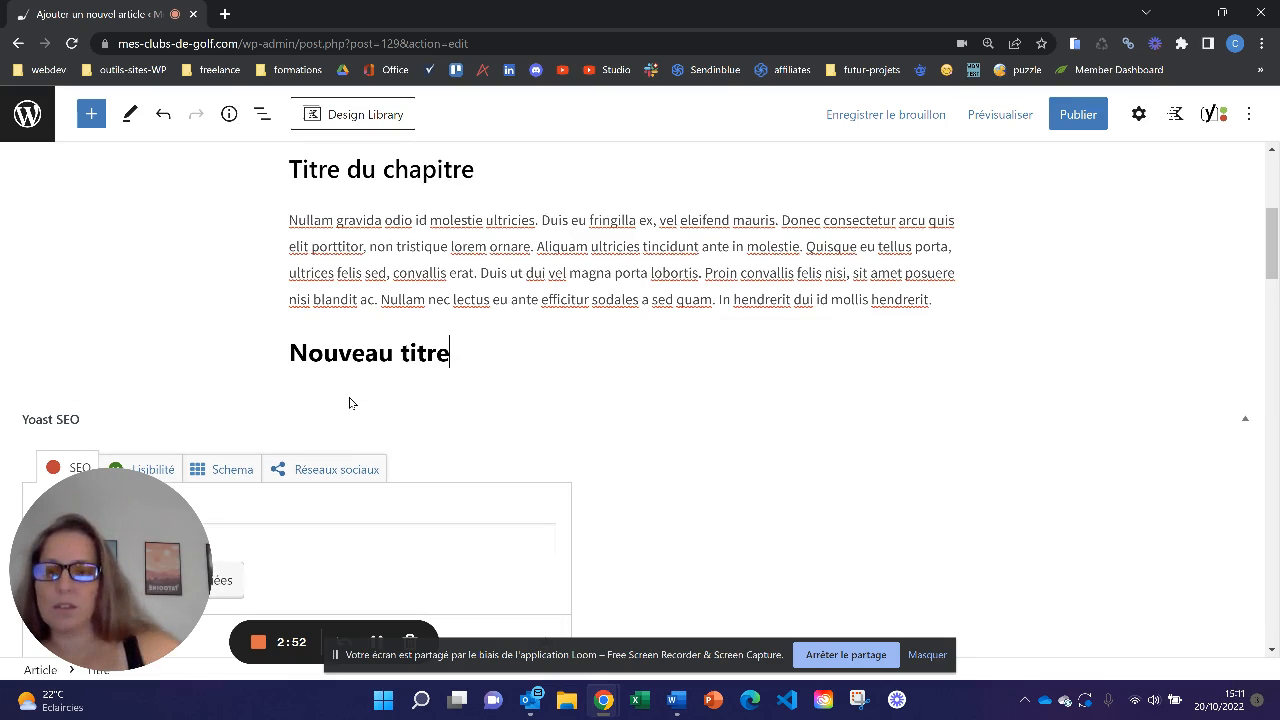
Find the Image block by searching for "image" and insert it below the "Nouveau titre" heading
{"action": "key", "text": "Return"}
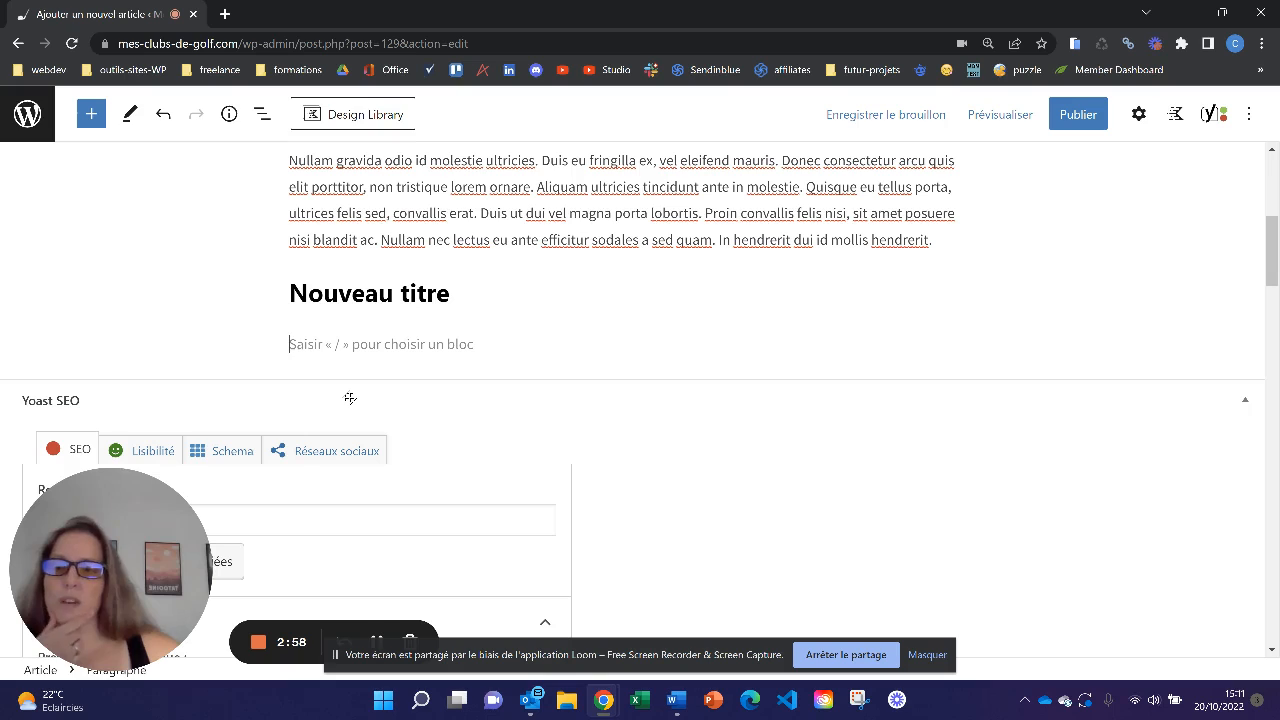
{"action": "left_click", "coordinate": [91, 114]}
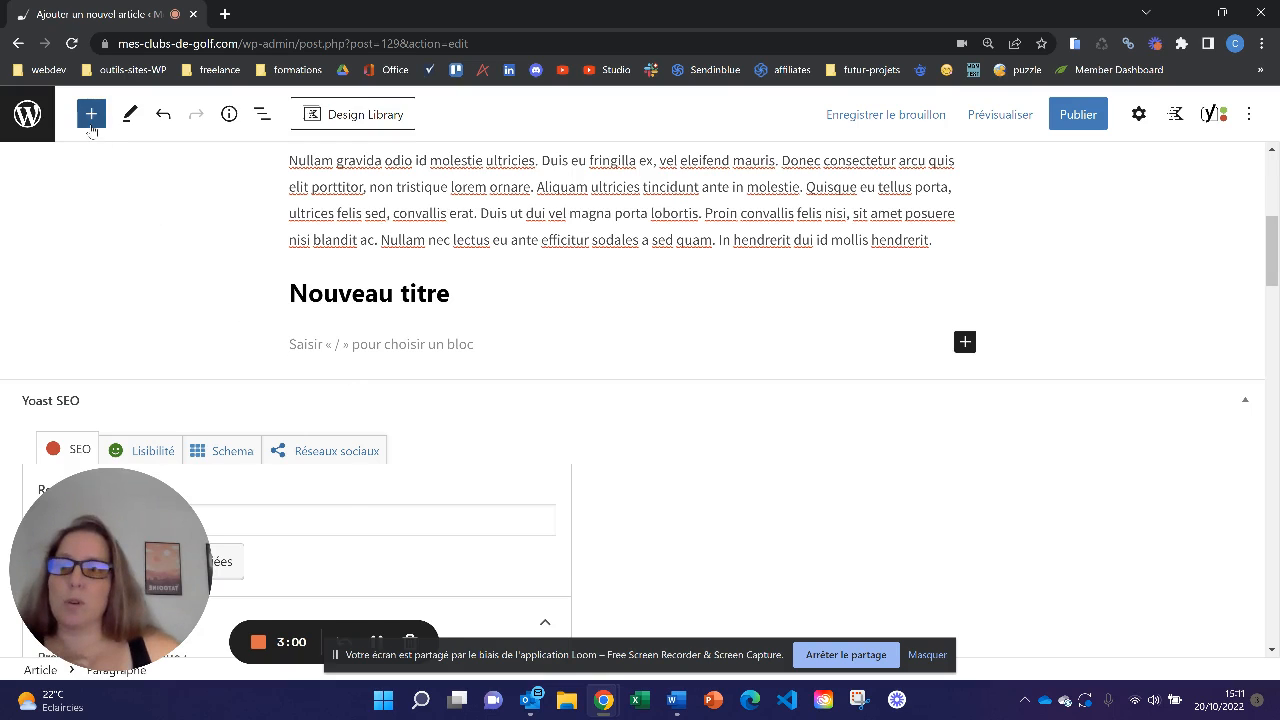
{"action": "type", "text": "image"}
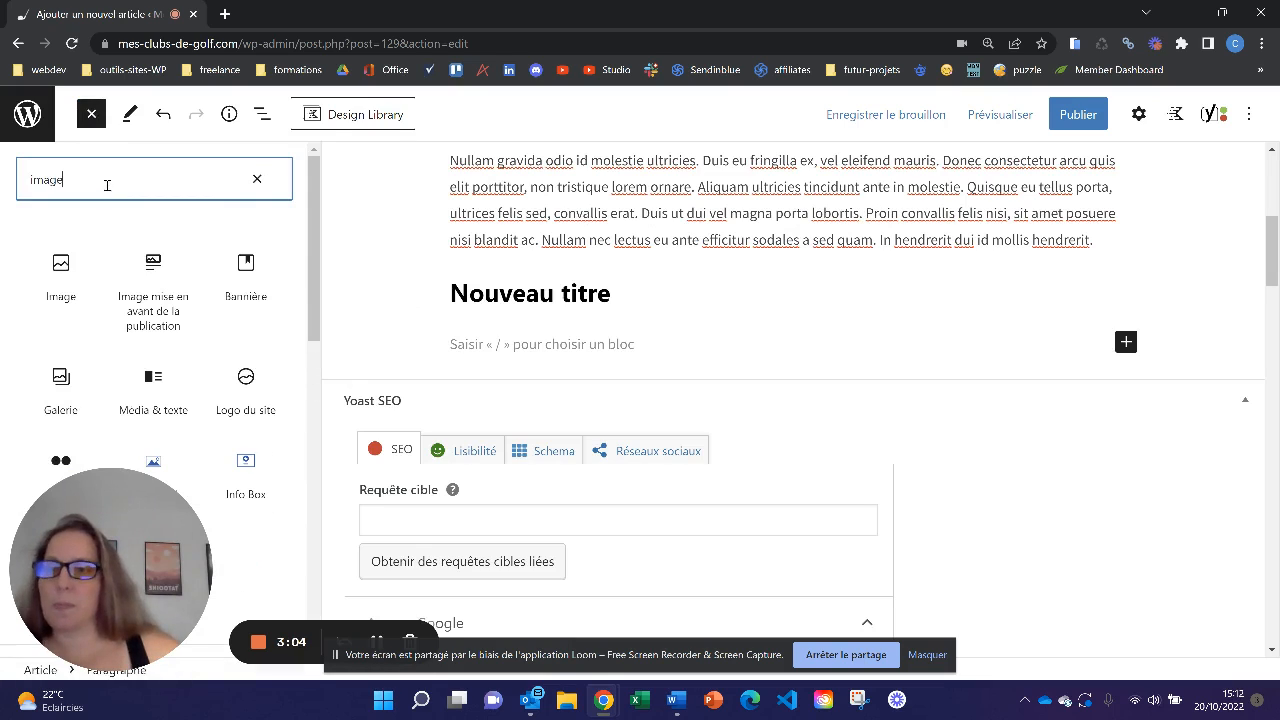
{"action": "left_click", "coordinate": [61, 268]}
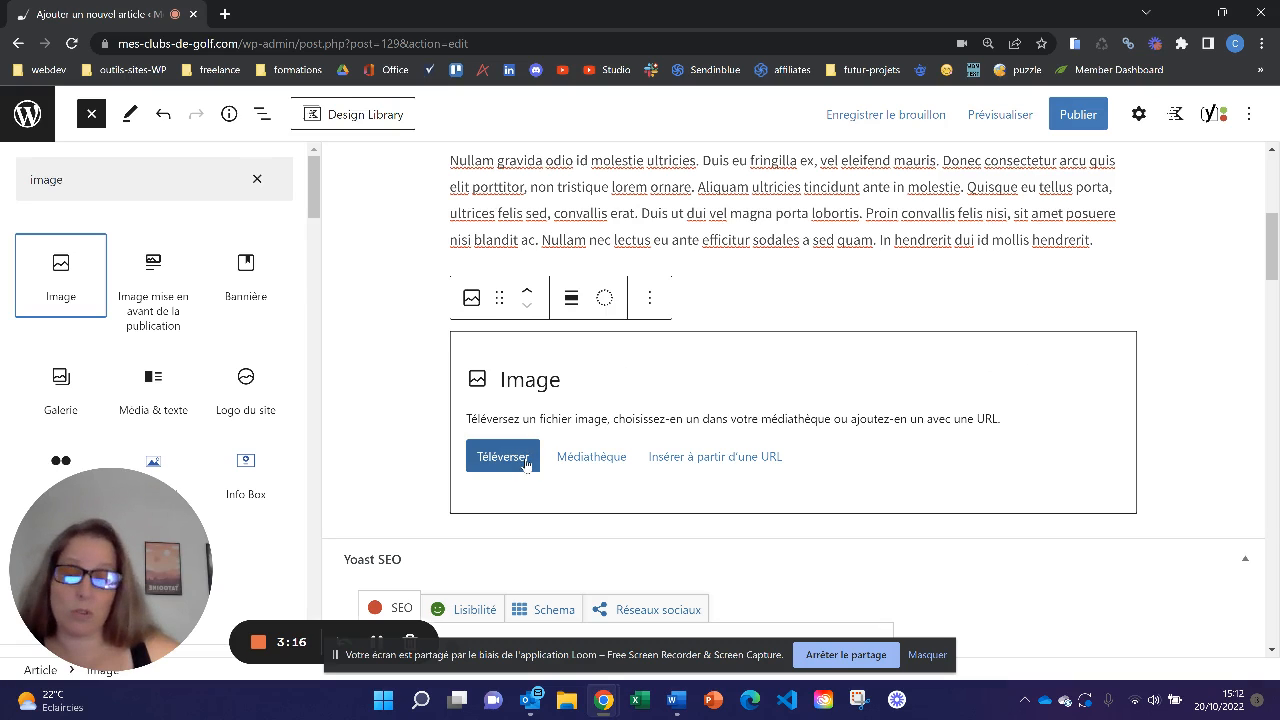
{"action": "left_click", "coordinate": [586, 462]}
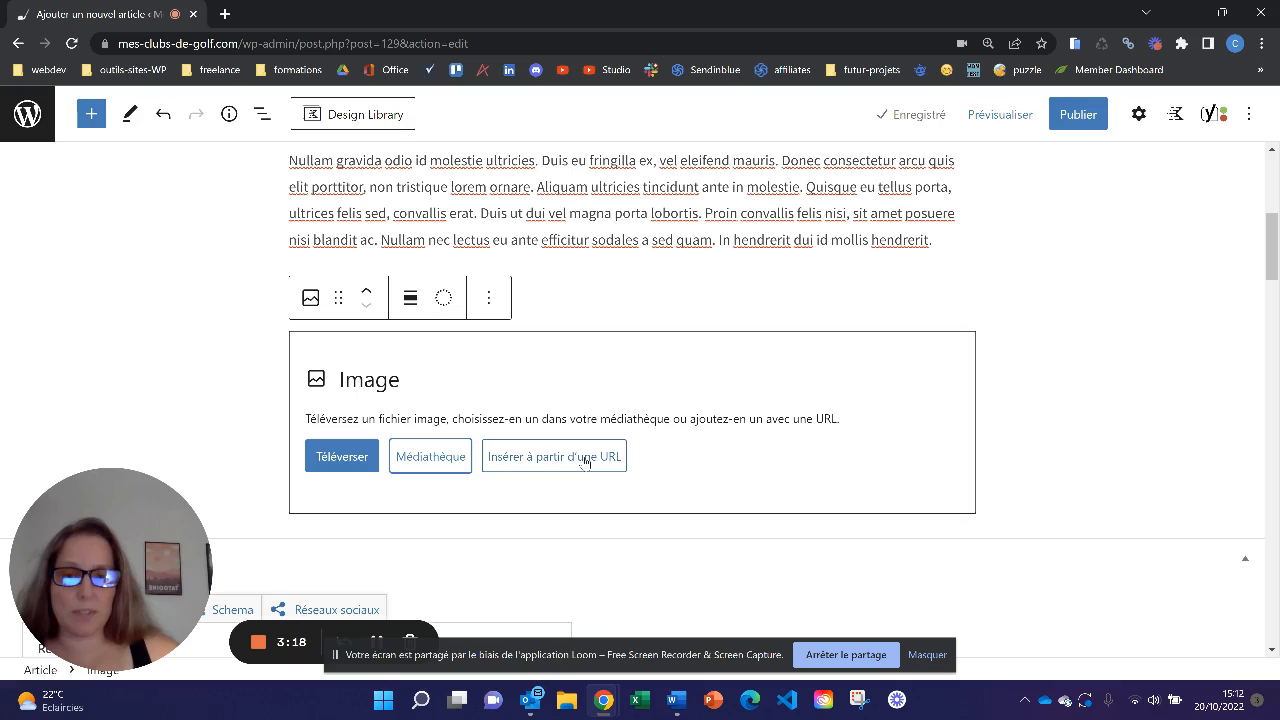
Fill the image block with the golf bag photo sac-de-golf-sur-gazon-600x450-1.jpg from the media library
{"action": "left_click", "coordinate": [434, 460]}
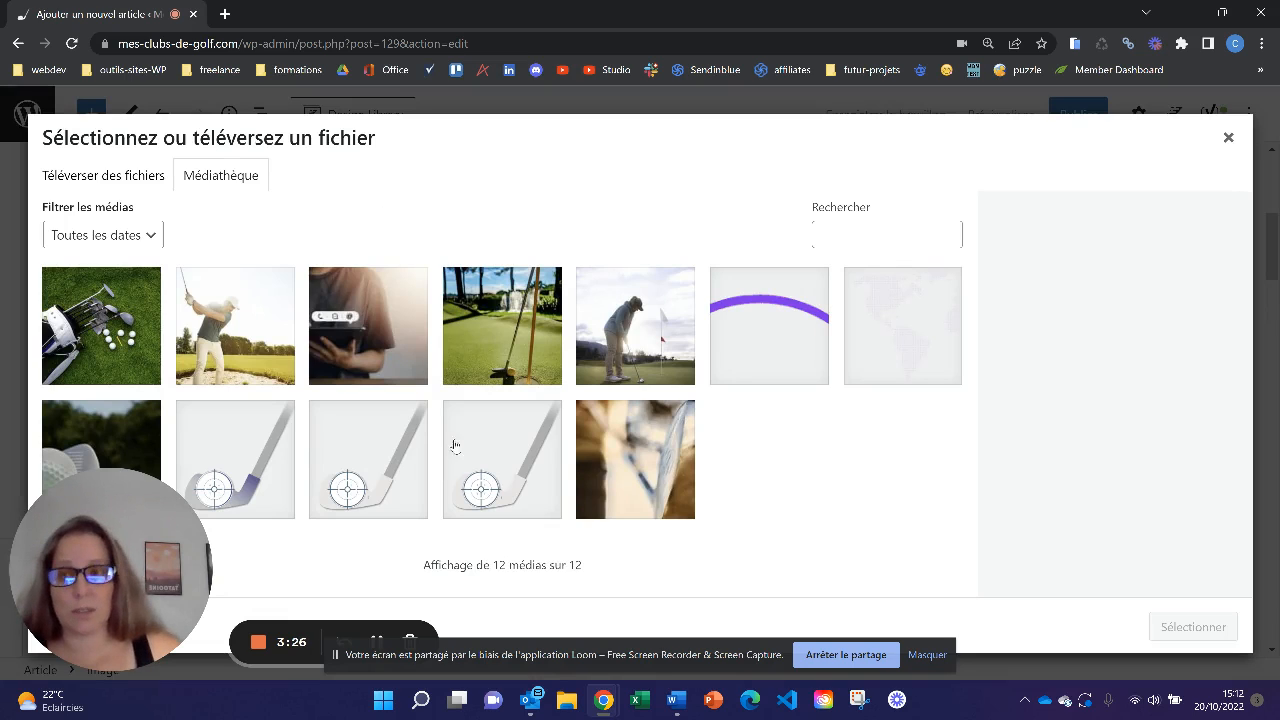
{"action": "left_click", "coordinate": [140, 186]}
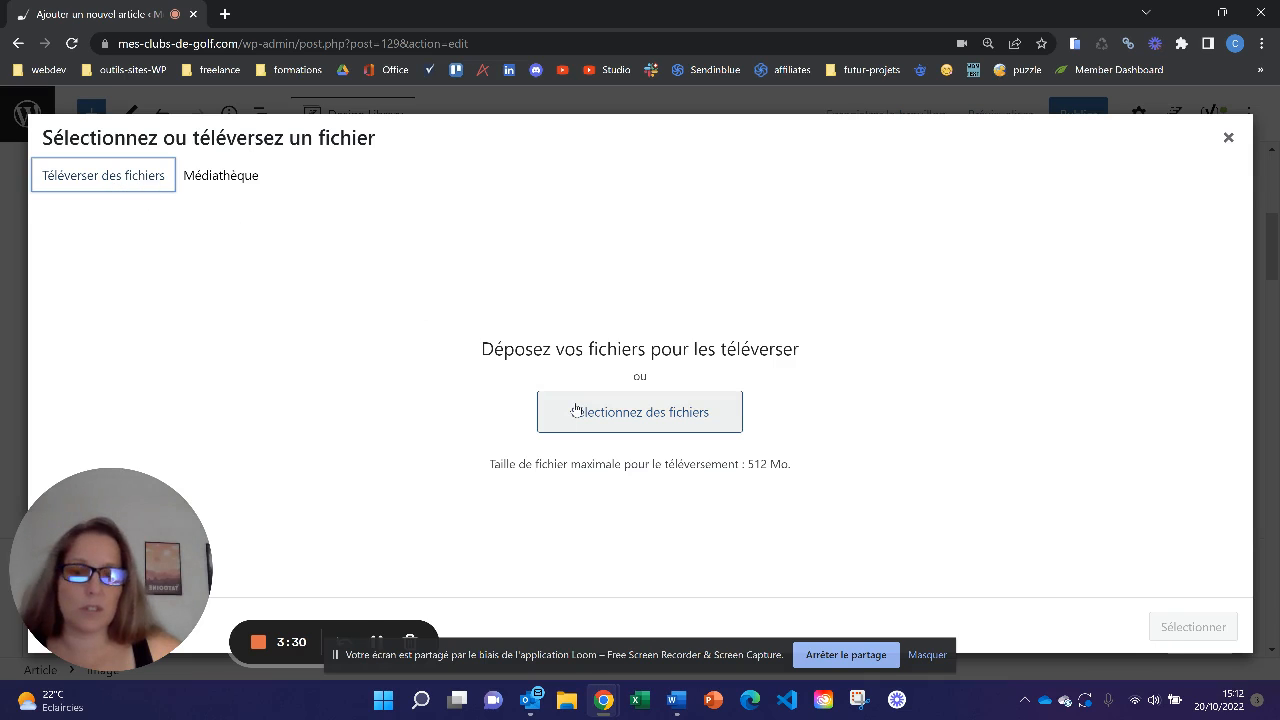
{"action": "left_click", "coordinate": [211, 182]}
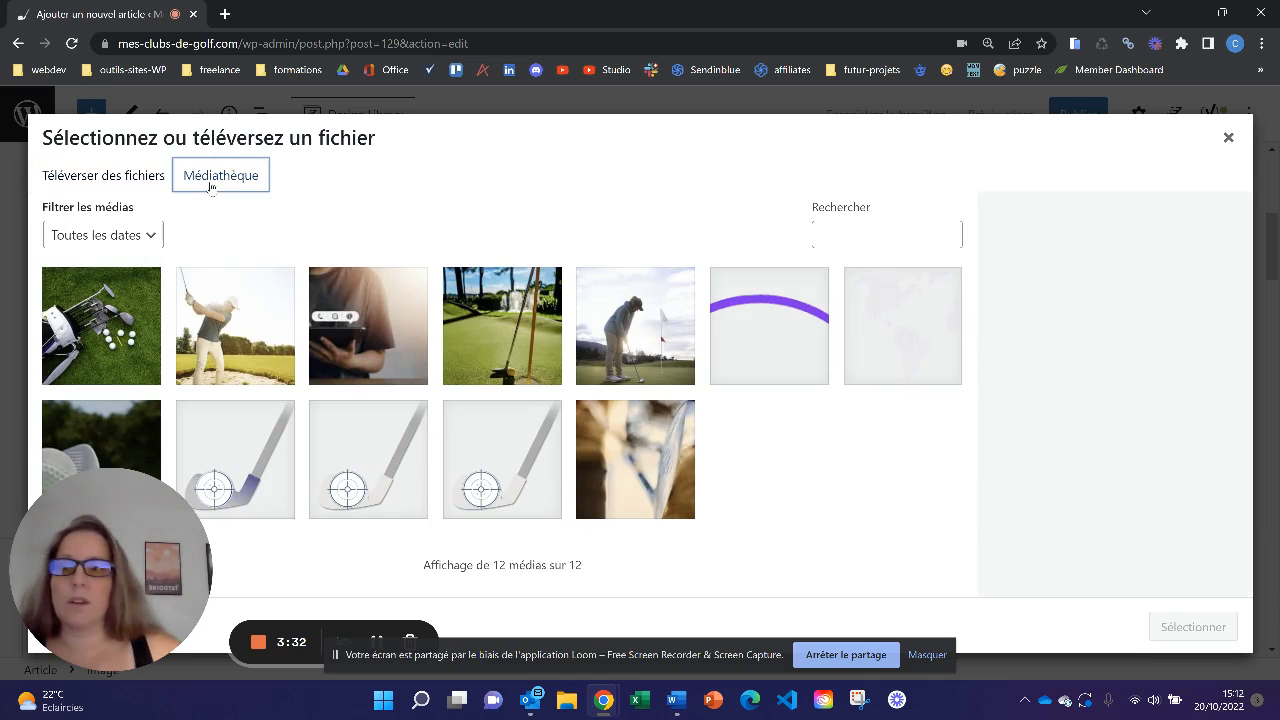
{"action": "left_click", "coordinate": [129, 312]}
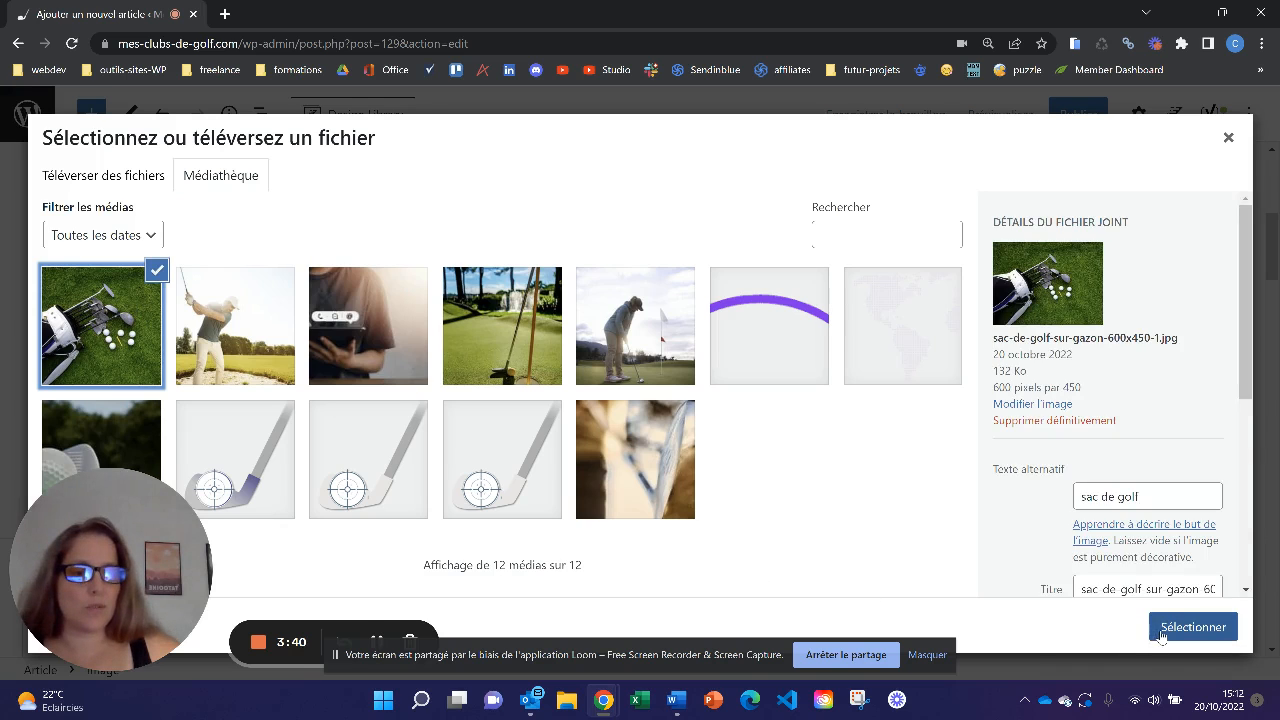
{"action": "left_click", "coordinate": [1192, 627]}
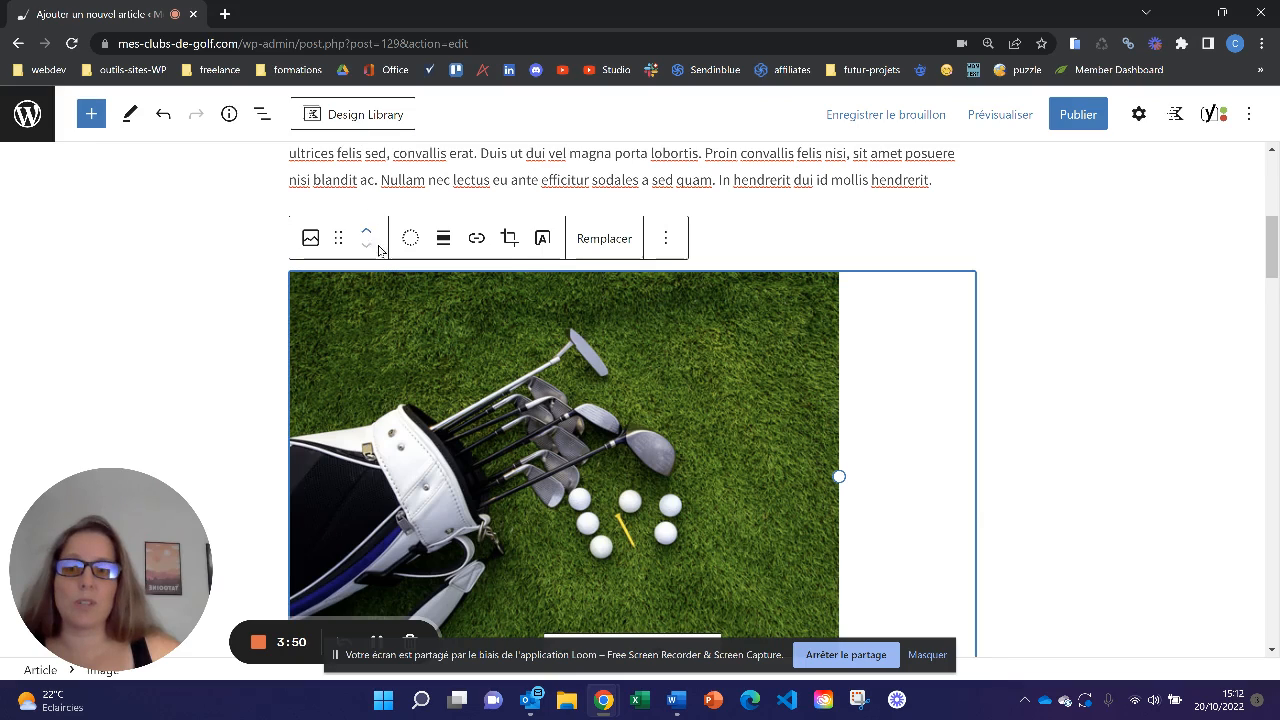
Centre the golf bag image and insert a Paragraphe block below it, found by searching for "par"
{"action": "left_click", "coordinate": [445, 241]}
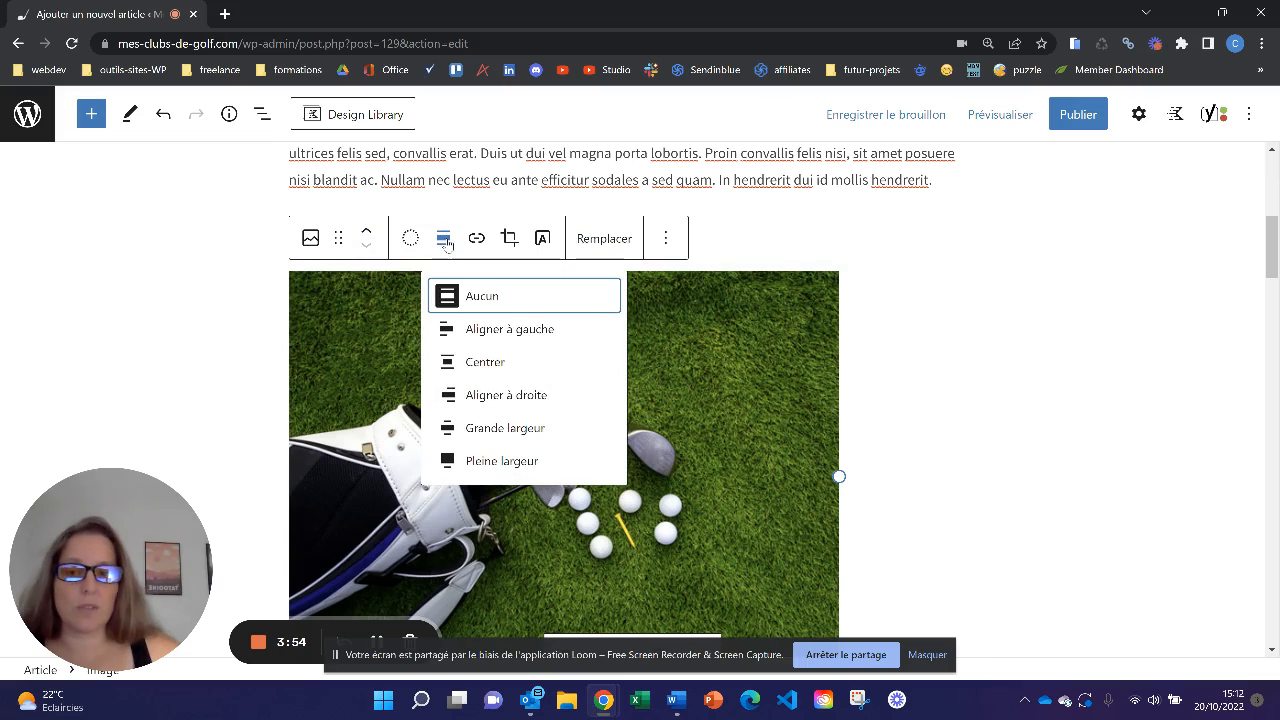
{"action": "left_click", "coordinate": [491, 362]}
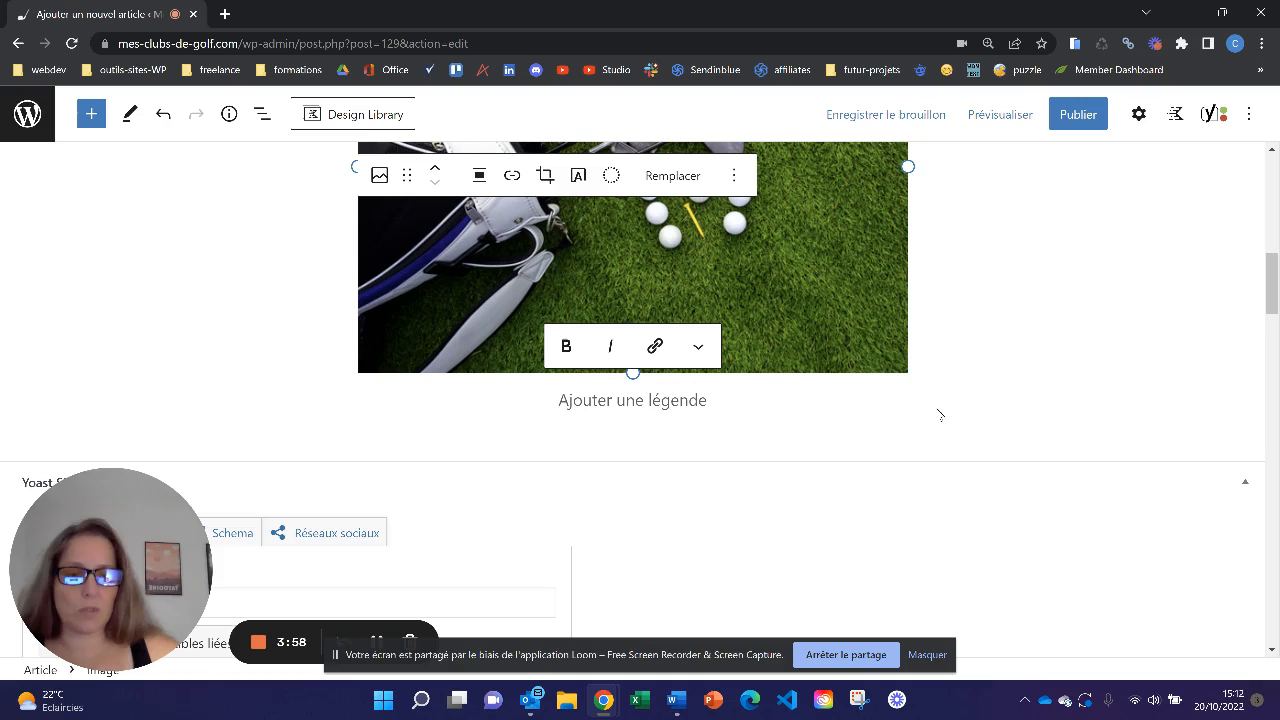
{"action": "left_click", "coordinate": [91, 114]}
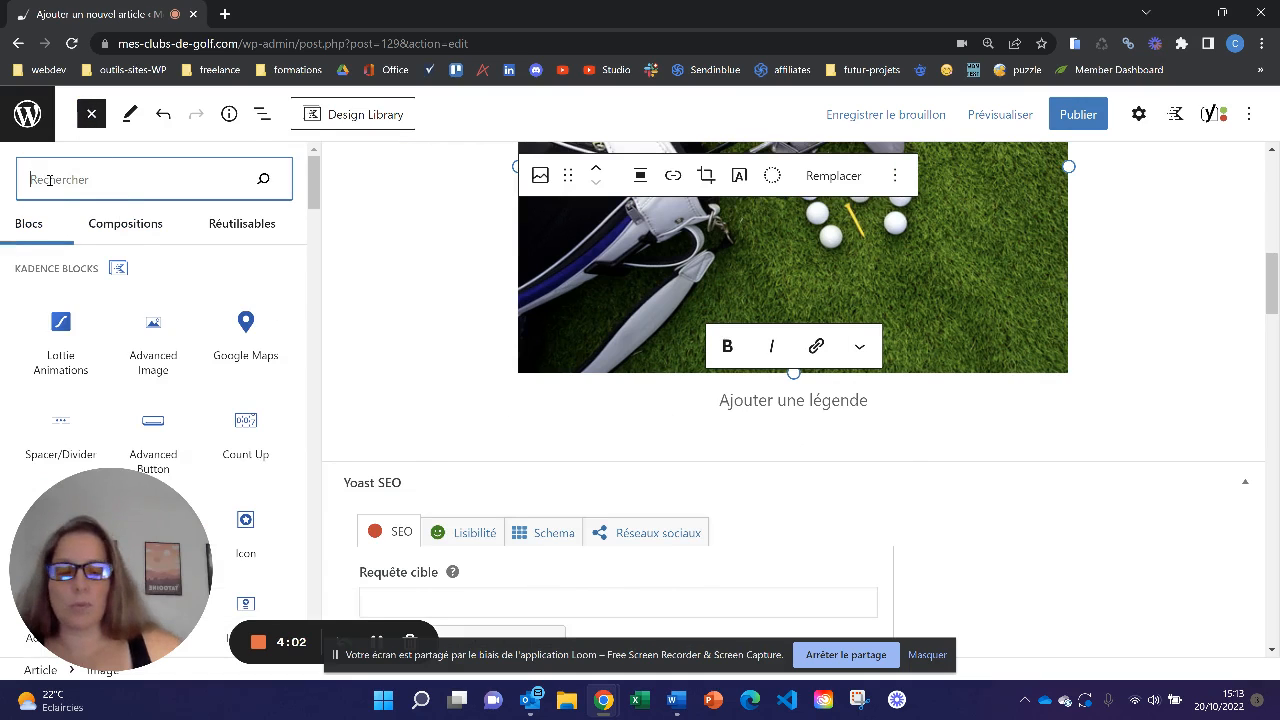
{"action": "type", "text": "par"}
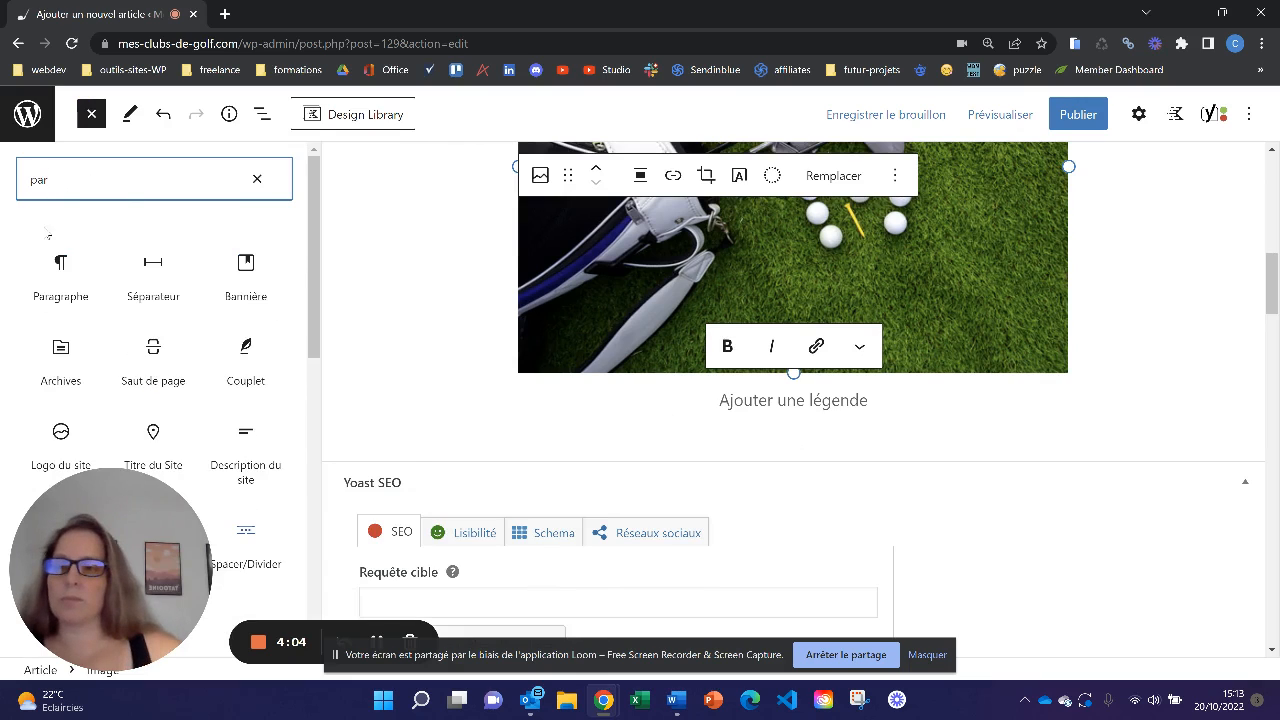
{"action": "left_click", "coordinate": [60, 275]}
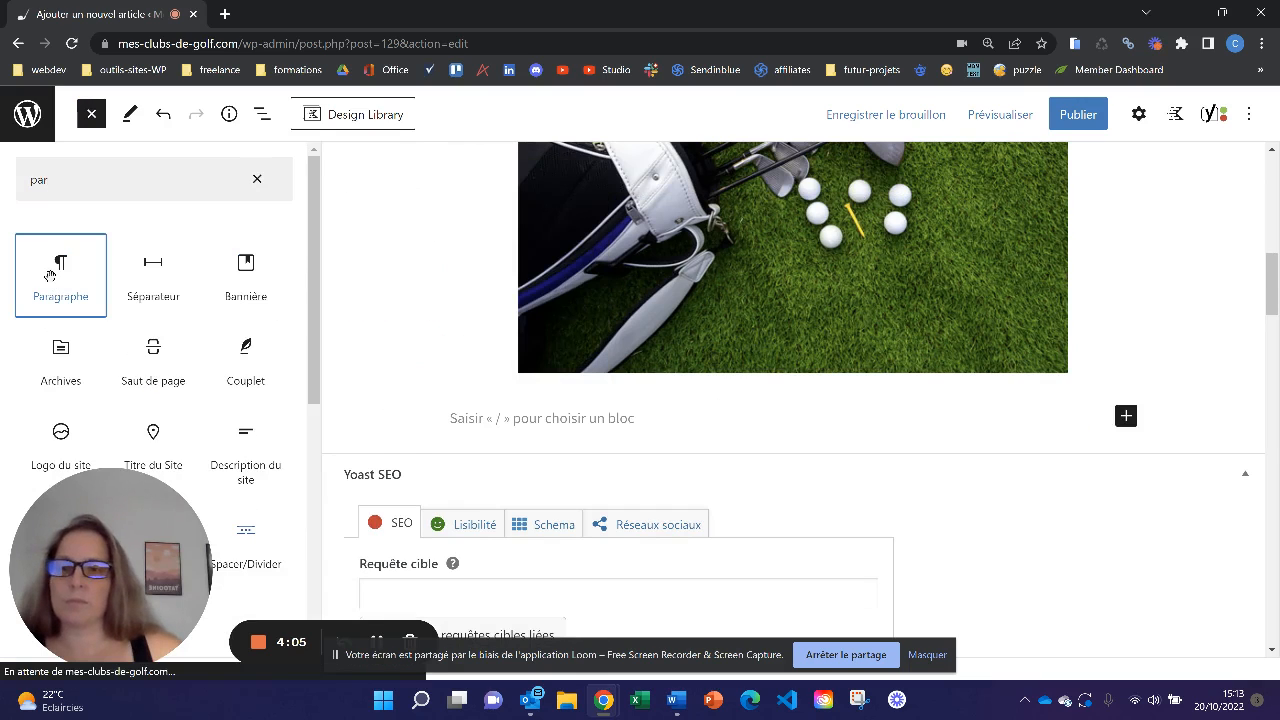
Switch to the Word document and copy the "Avec du texte" line with the "Etiam gravida" paragraph up to "maximus"
{"action": "left_click", "coordinate": [678, 704]}
{"action": "scroll", "coordinate": [540, 500], "scroll_direction": "down", "scroll_amount": 5}
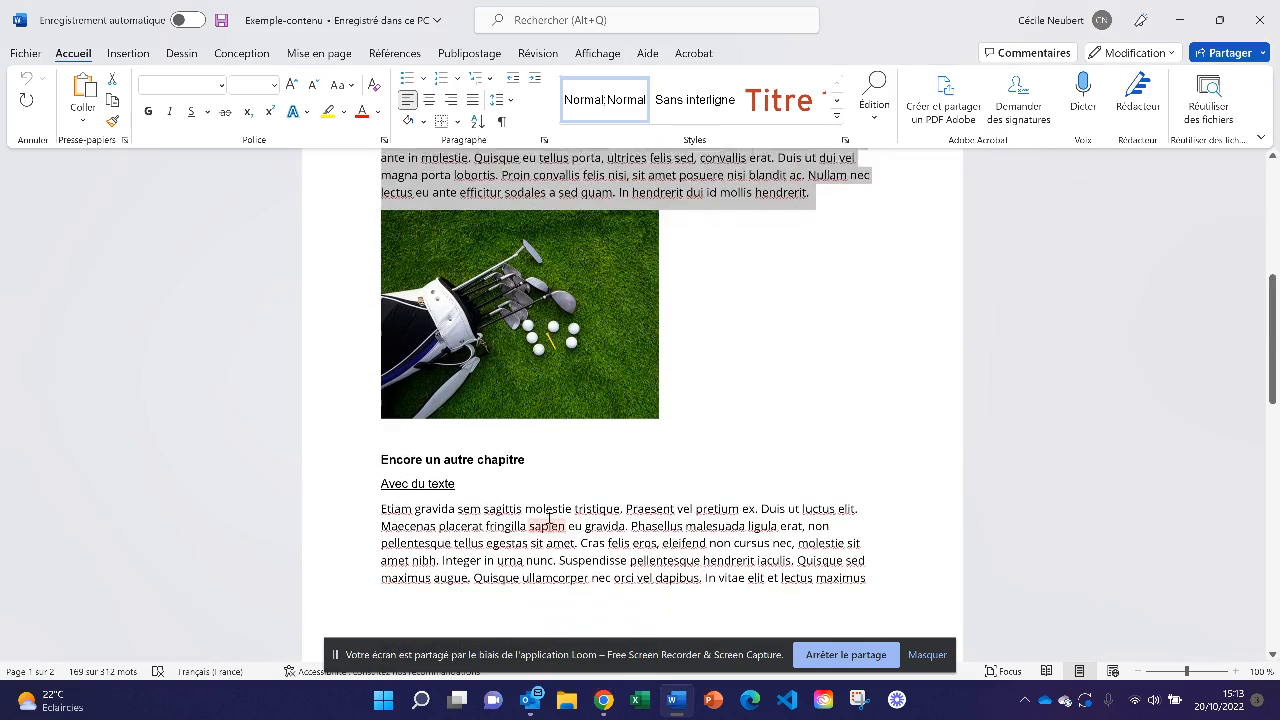
{"action": "right_click", "coordinate": [519, 510]}
{"action": "left_click_drag", "start_coordinate": [381, 469], "coordinate": [836, 560]}
{"action": "key", "text": "ctrl+c"}
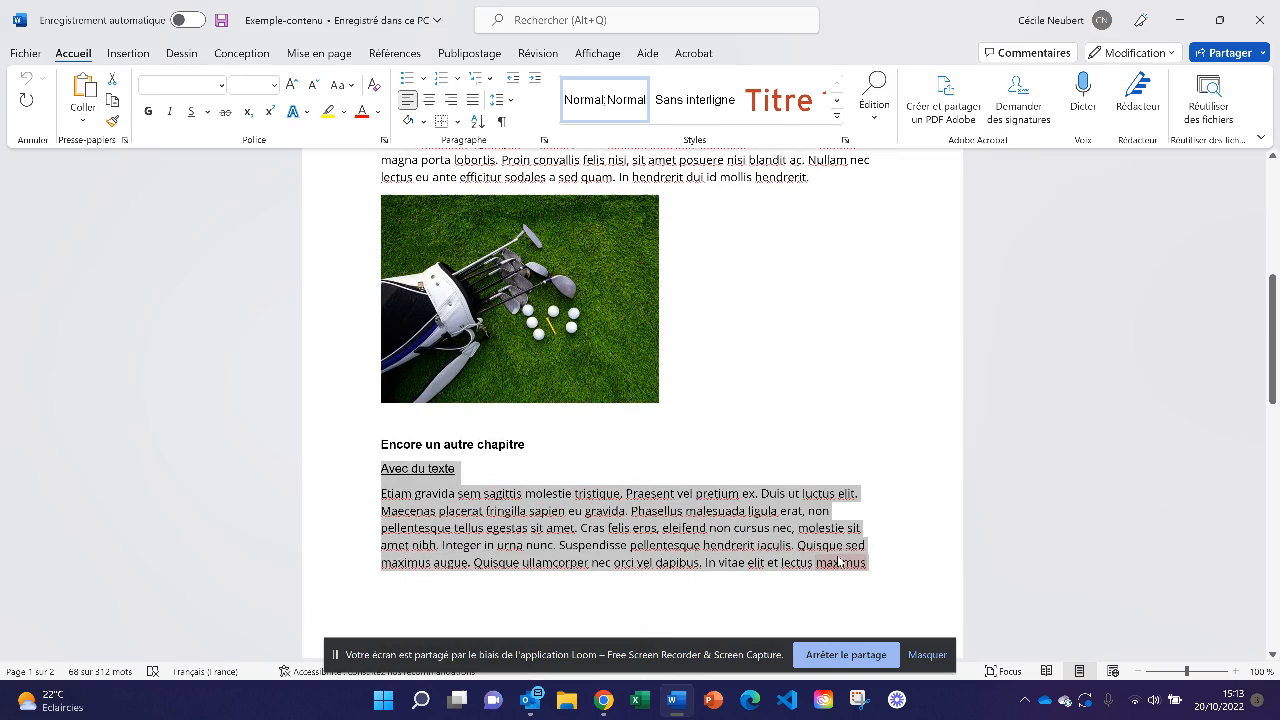
Return to the WordPress editor in Chrome, paste the copied text into the empty paragraph block and split it after "Avec du texte"
{"action": "mouse_move", "coordinate": [601, 707]}
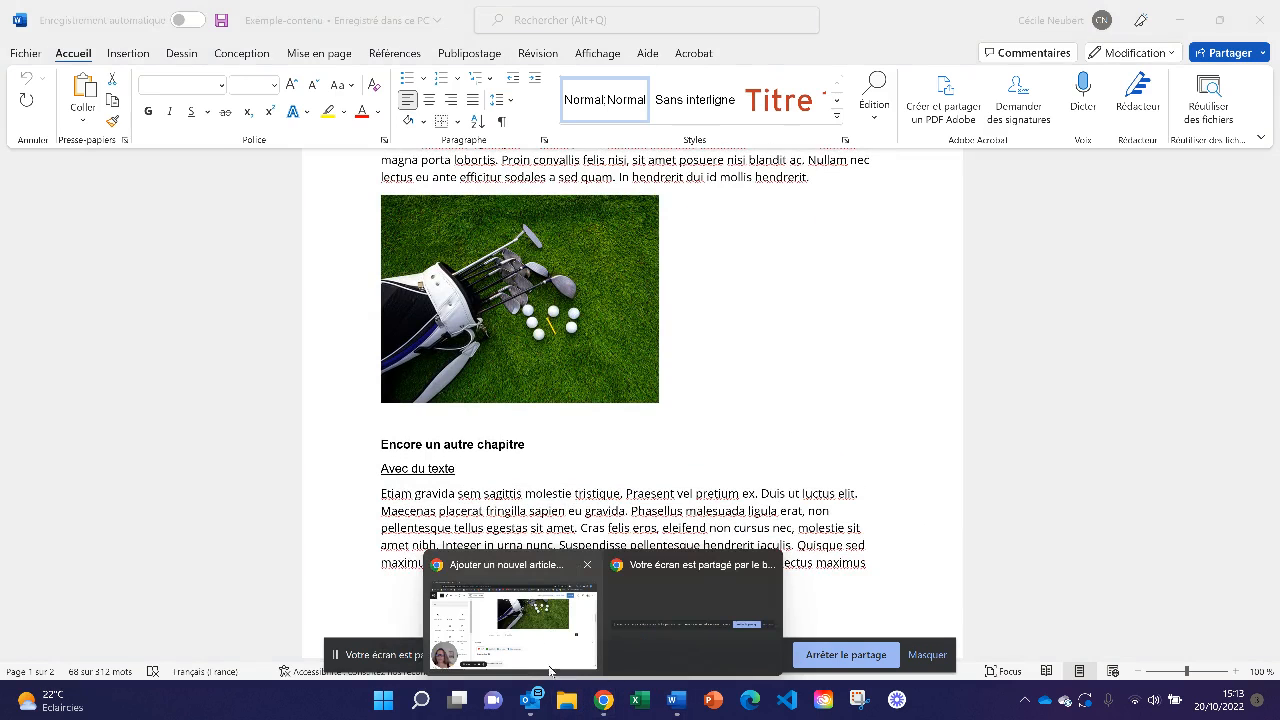
{"action": "left_click", "coordinate": [515, 625]}
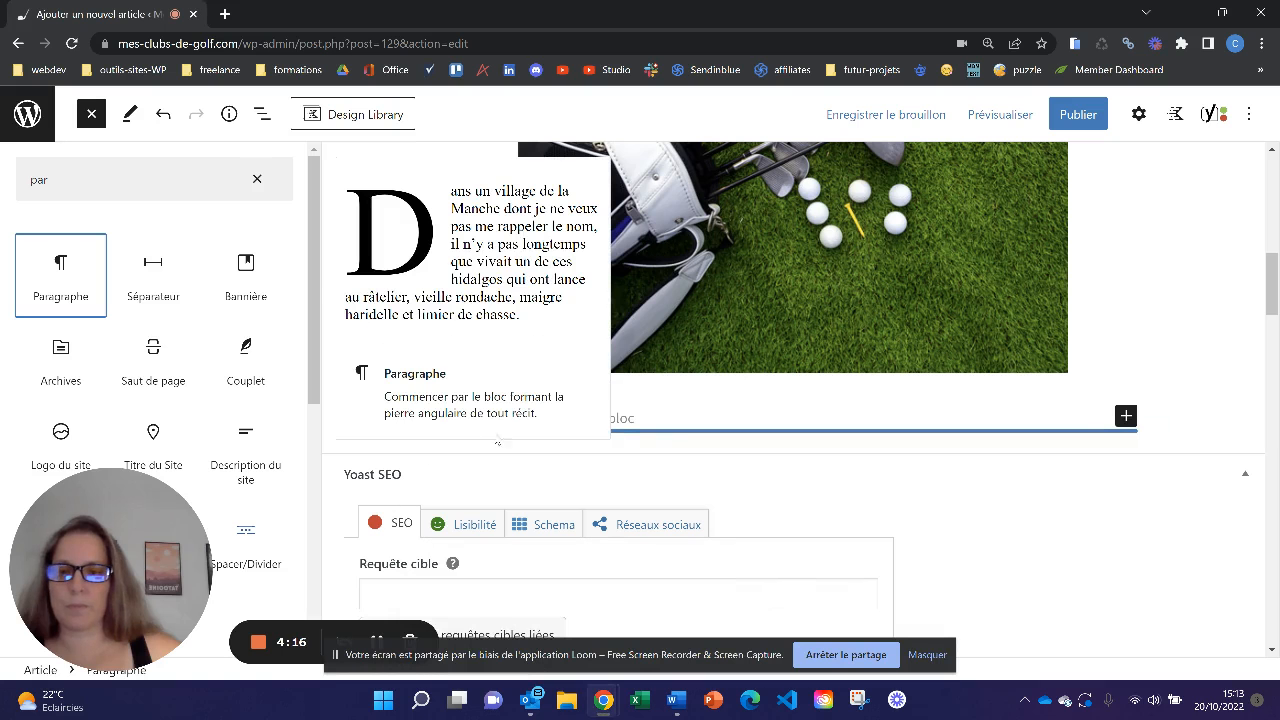
{"action": "left_click", "coordinate": [669, 424]}
{"action": "key", "text": "ctrl+v"}
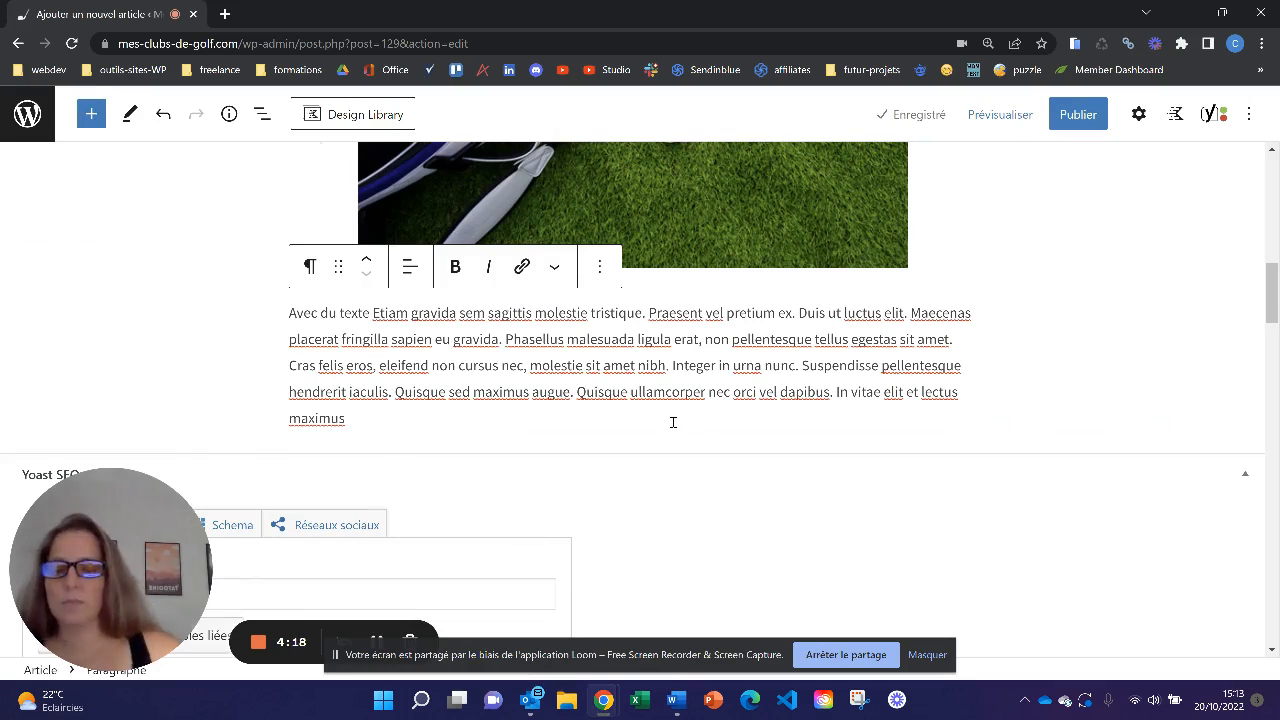
{"action": "left_click", "coordinate": [370, 314]}
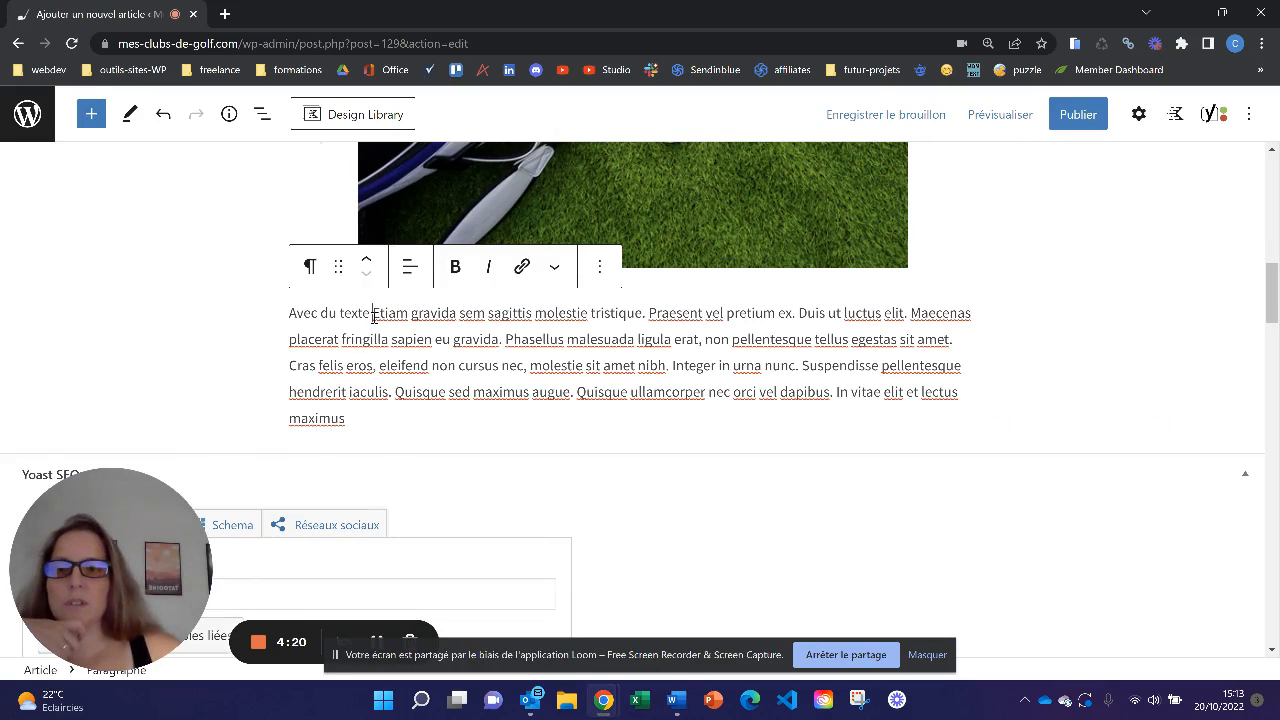
{"action": "key", "text": "Return"}
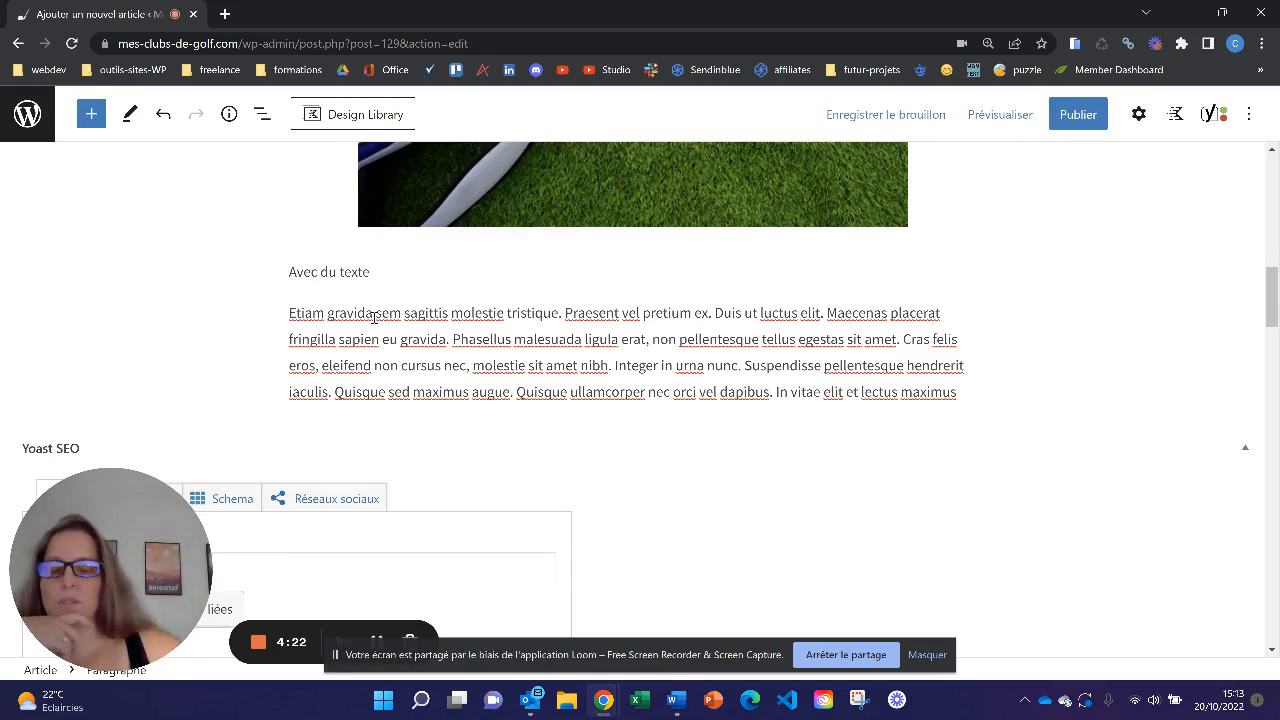
Transform the "Avec du texte" paragraph into a Titre block and set its heading level to H3
{"action": "left_click", "coordinate": [757, 203]}
{"action": "left_click", "coordinate": [328, 272]}
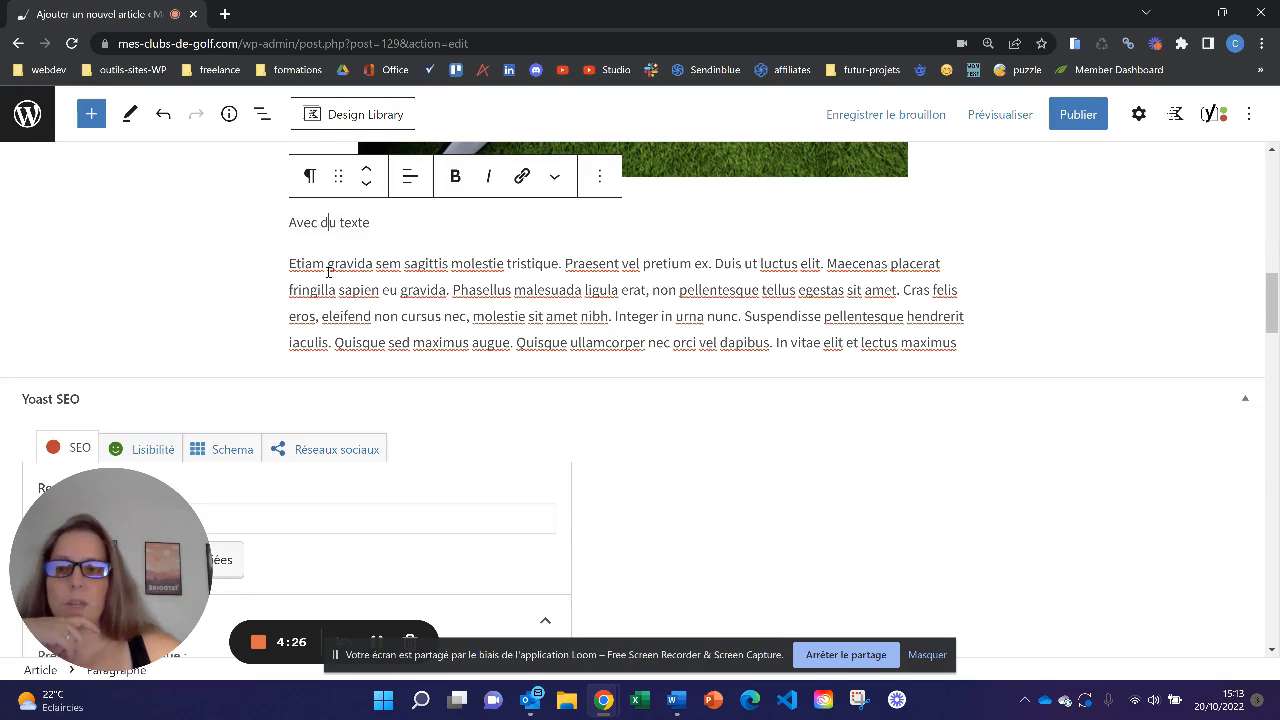
{"action": "left_click", "coordinate": [309, 176]}
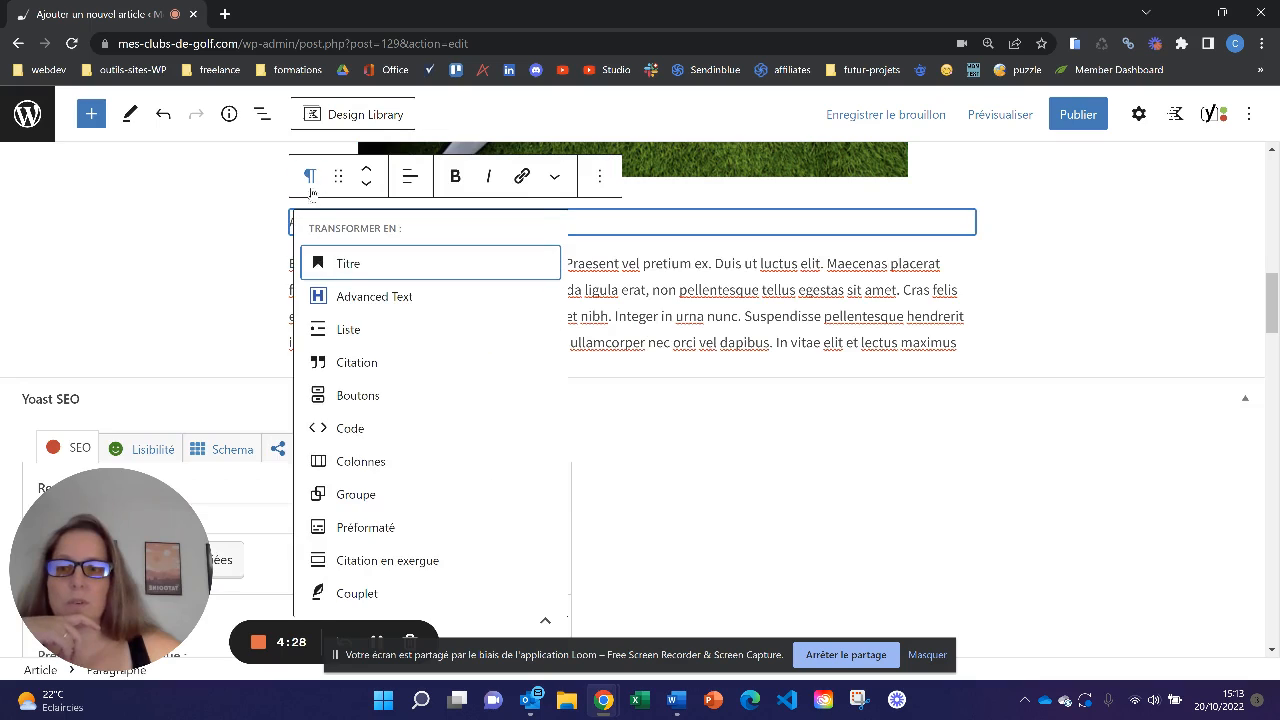
{"action": "left_click", "coordinate": [316, 262]}
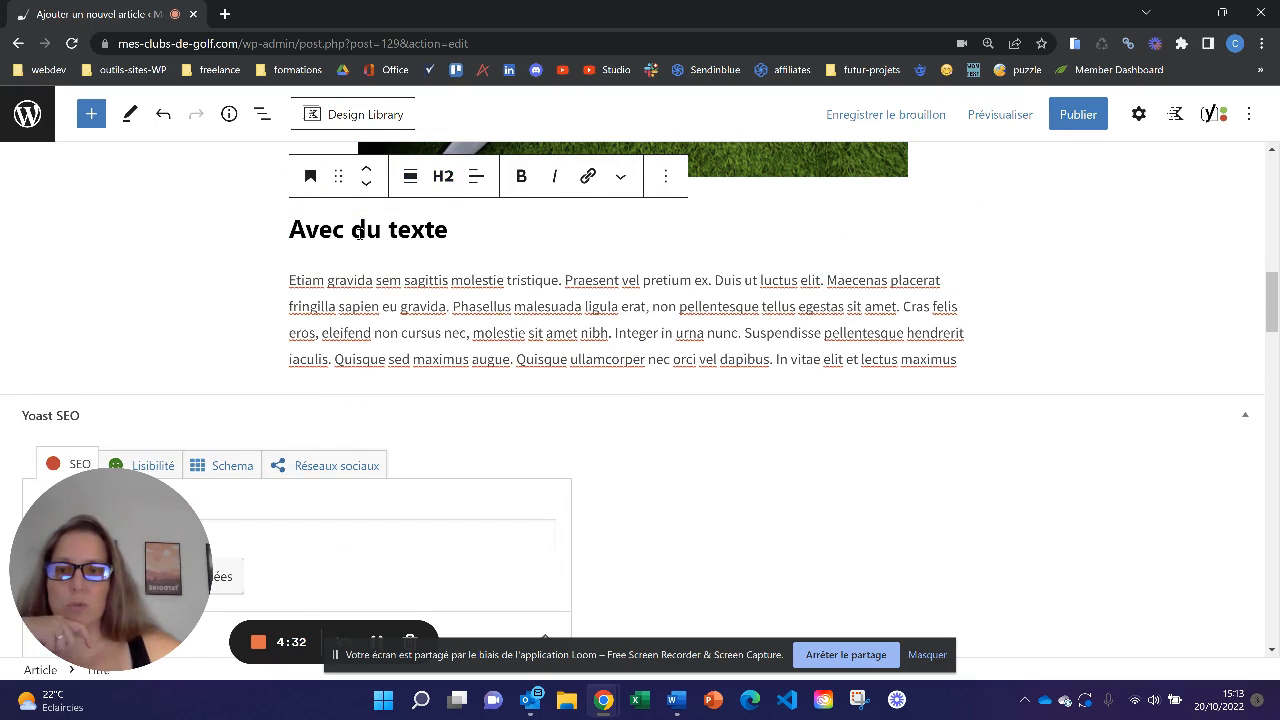
{"action": "left_click", "coordinate": [443, 176]}
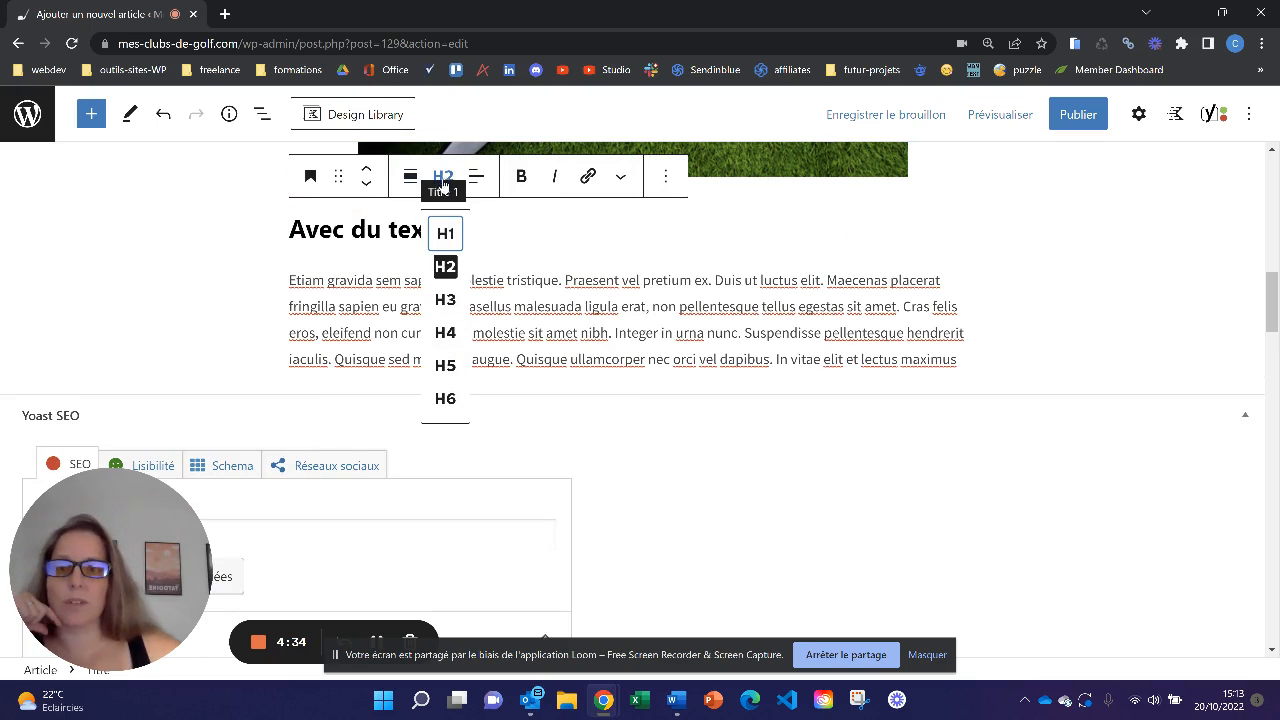
{"action": "left_click", "coordinate": [446, 300]}
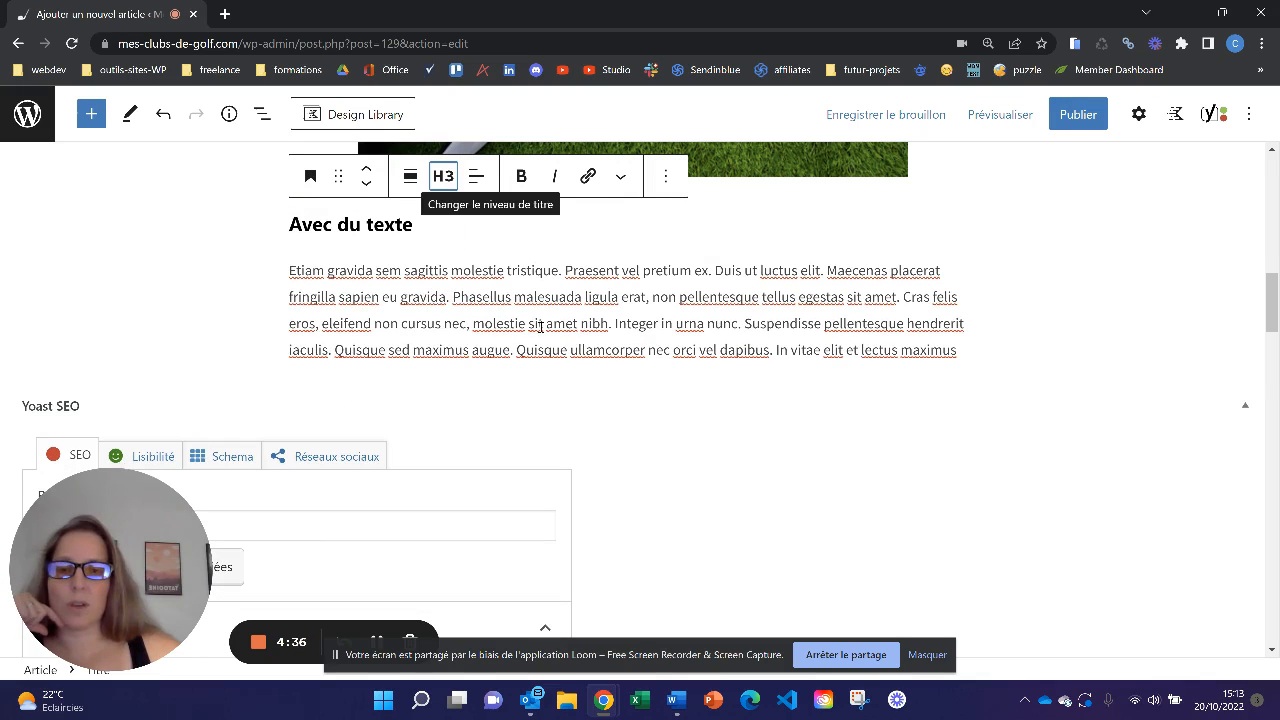
Preview the article in a new tab, review its headings, text and centred image, and close the preview
{"action": "scroll", "coordinate": [603, 336], "scroll_direction": "up", "scroll_amount": 9}
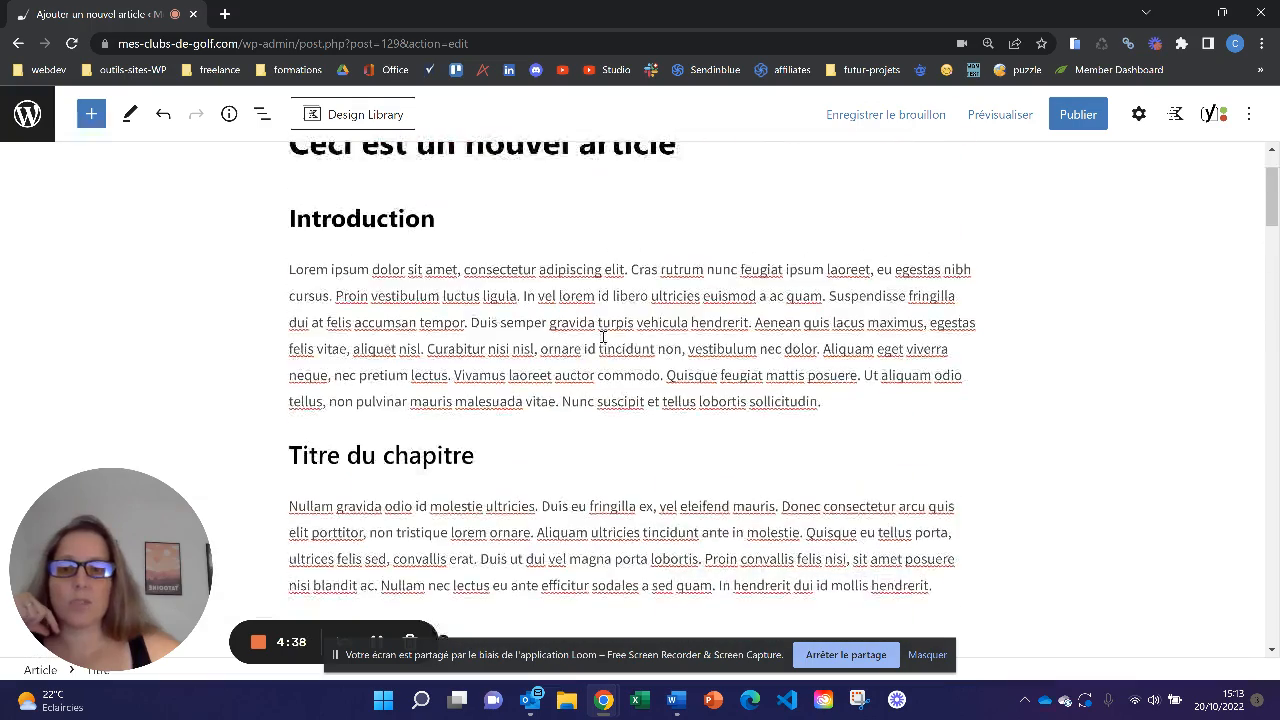
{"action": "scroll", "coordinate": [603, 336], "scroll_direction": "down", "scroll_amount": 1}
{"action": "scroll", "coordinate": [603, 336], "scroll_direction": "down", "scroll_amount": 2}
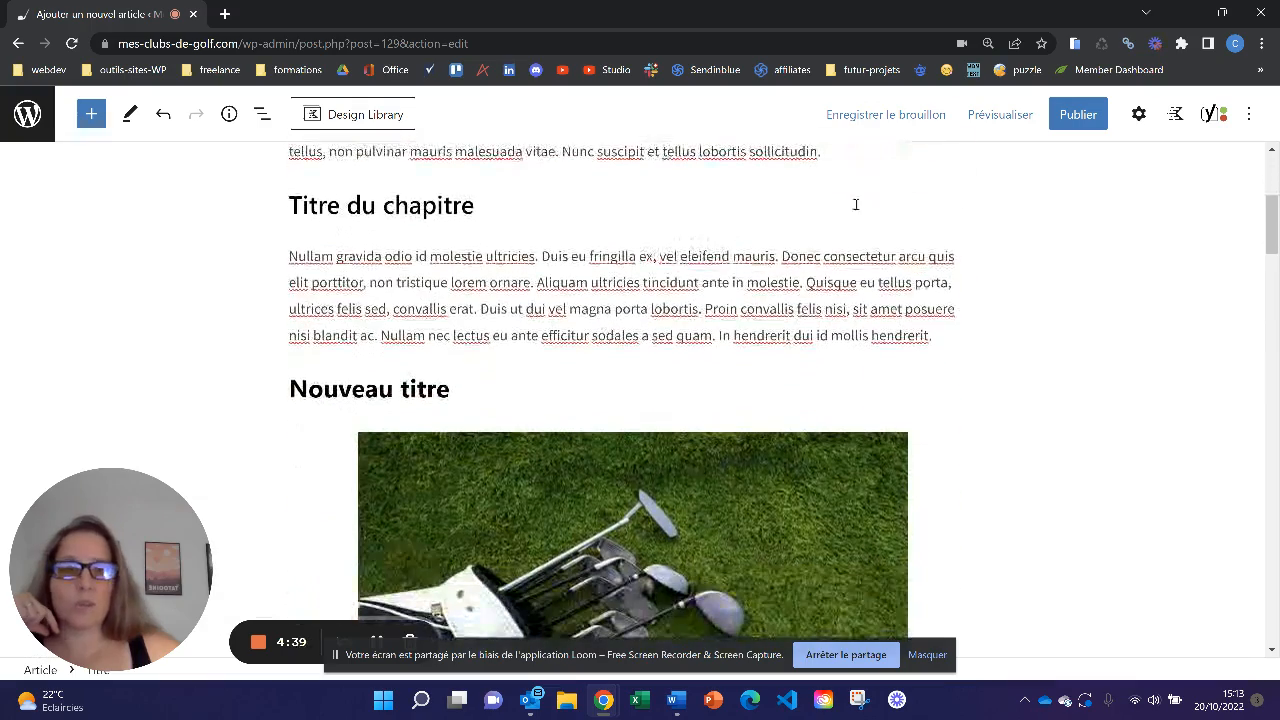
{"action": "left_click", "coordinate": [1000, 116]}
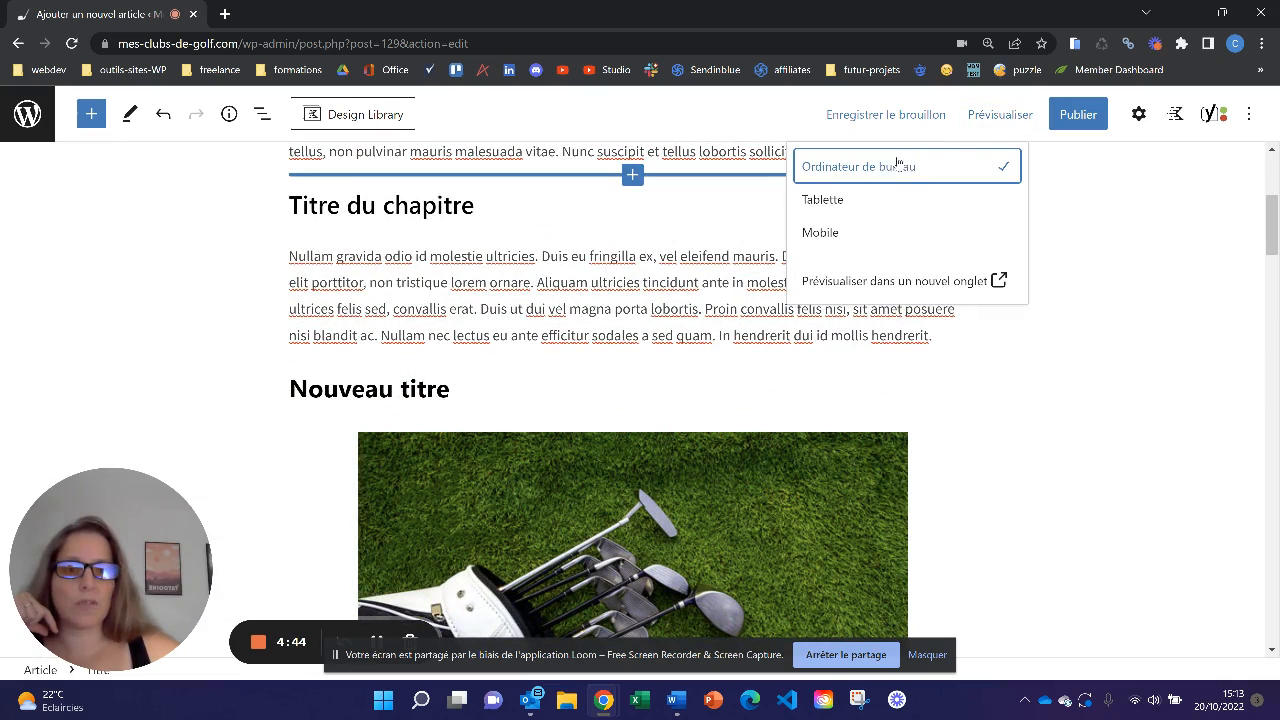
{"action": "left_click", "coordinate": [890, 281]}
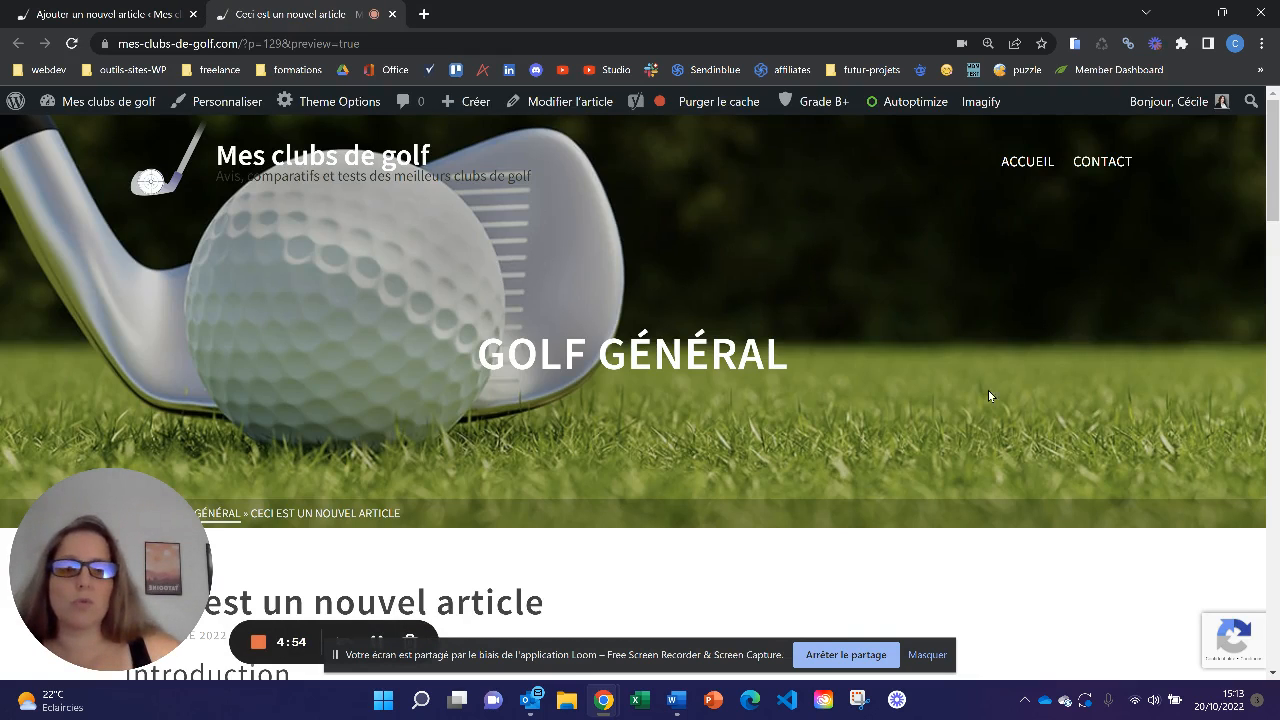
{"action": "scroll", "coordinate": [676, 356], "scroll_direction": "down", "scroll_amount": 3}
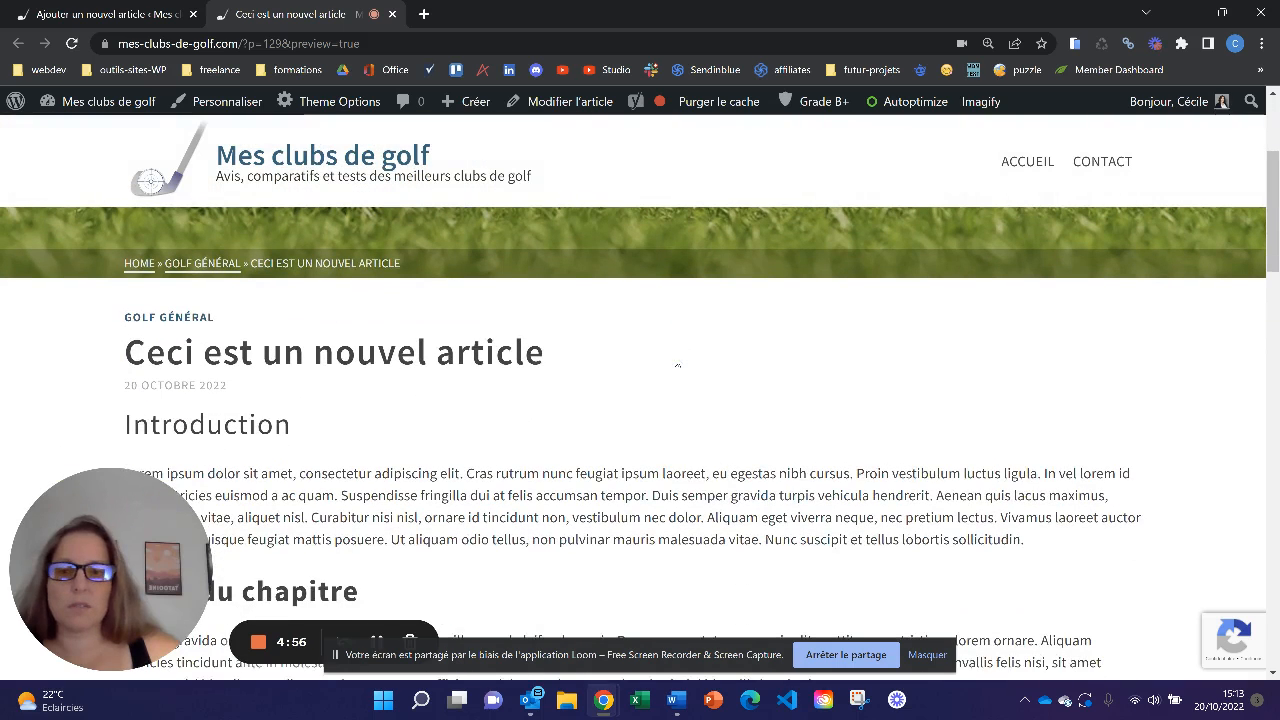
{"action": "scroll", "coordinate": [678, 366], "scroll_direction": "down", "scroll_amount": 1}
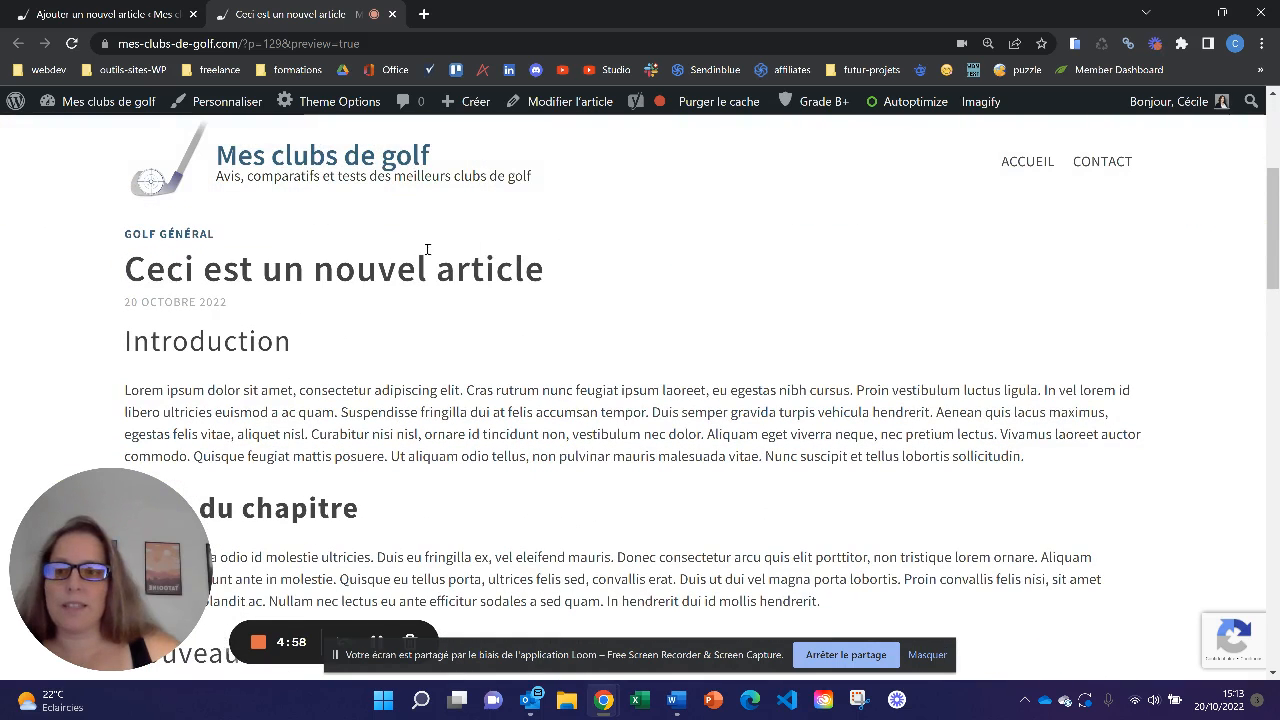
{"action": "scroll", "coordinate": [746, 455], "scroll_direction": "up", "scroll_amount": 1}
{"action": "scroll", "coordinate": [746, 455], "scroll_direction": "down", "scroll_amount": 2}
{"action": "scroll", "coordinate": [614, 417], "scroll_direction": "up", "scroll_amount": 1}
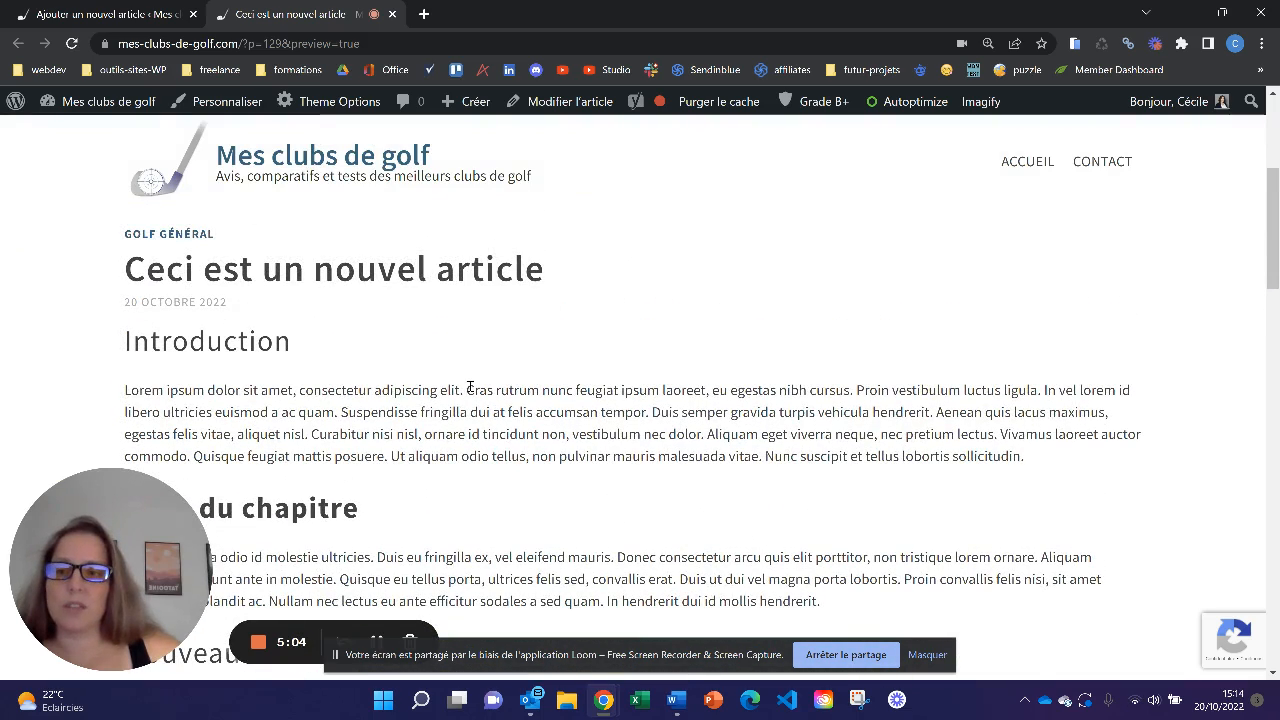
{"action": "scroll", "coordinate": [355, 367], "scroll_direction": "down", "scroll_amount": 2}
{"action": "scroll", "coordinate": [355, 367], "scroll_direction": "down", "scroll_amount": 3}
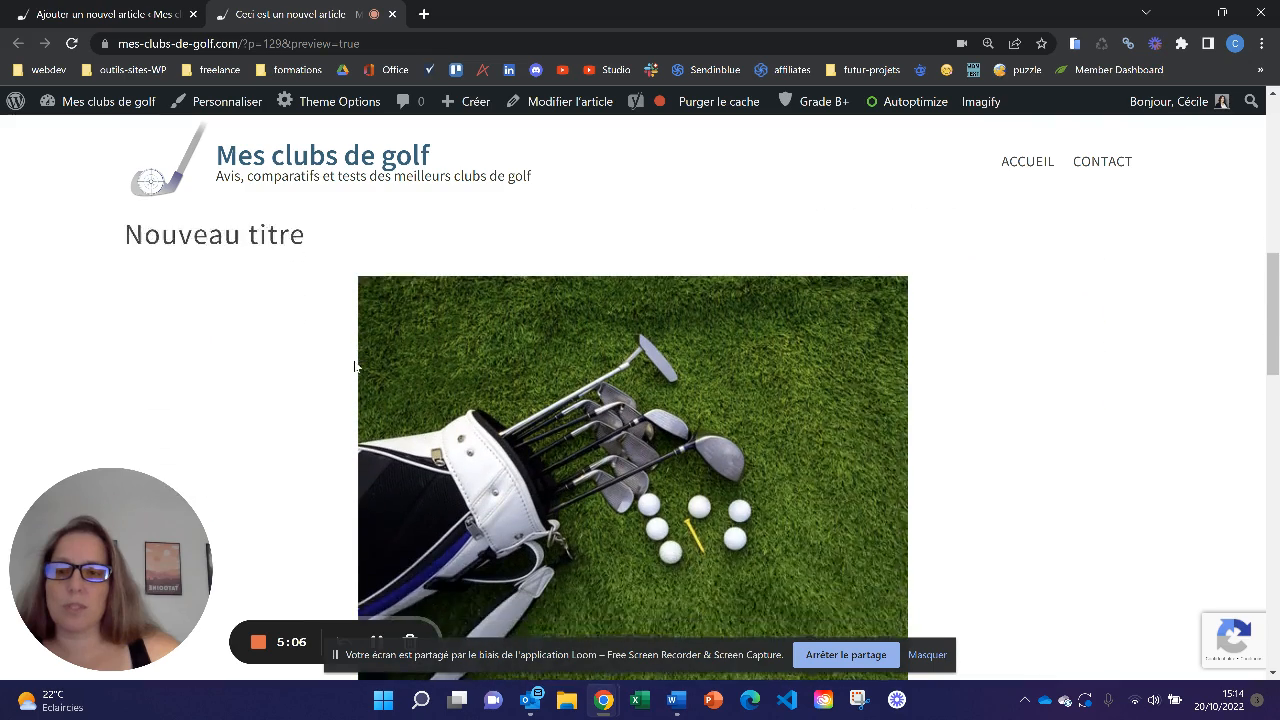
{"action": "scroll", "coordinate": [355, 367], "scroll_direction": "down", "scroll_amount": 1}
{"action": "scroll", "coordinate": [722, 419], "scroll_direction": "down", "scroll_amount": 2}
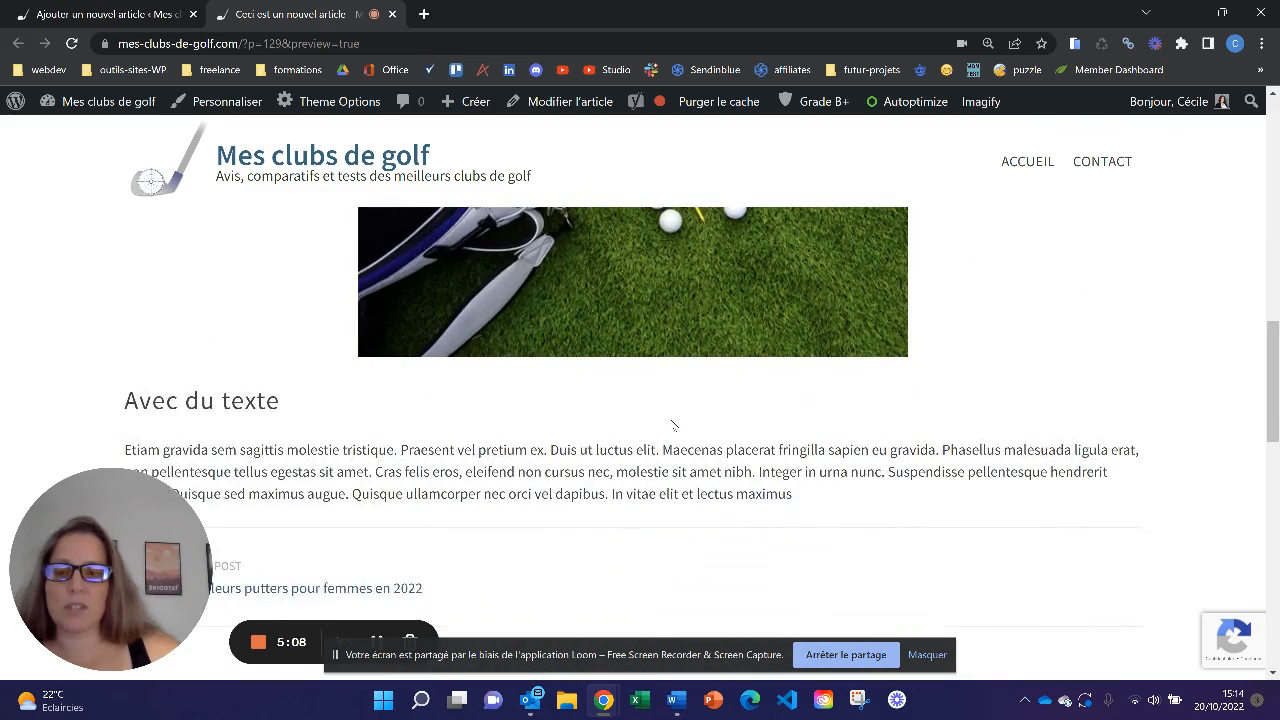
{"action": "scroll", "coordinate": [486, 417], "scroll_direction": "down", "scroll_amount": 1}
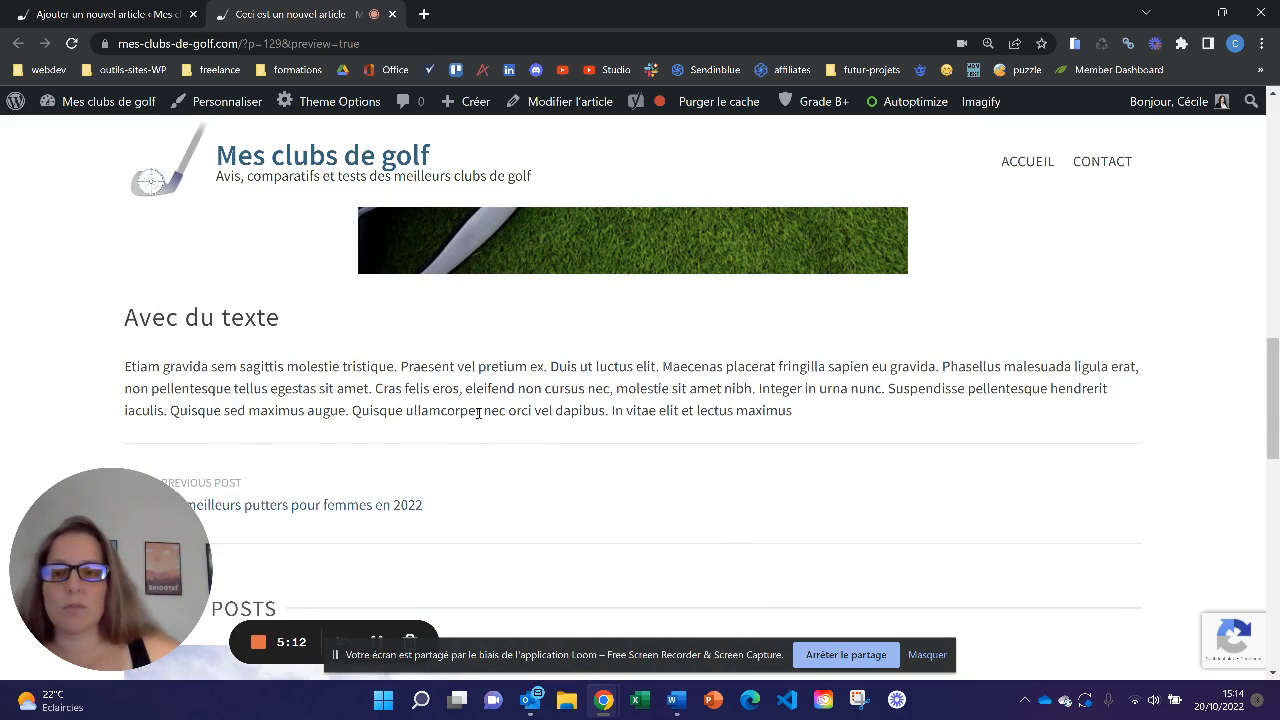
{"action": "left_click", "coordinate": [391, 15]}
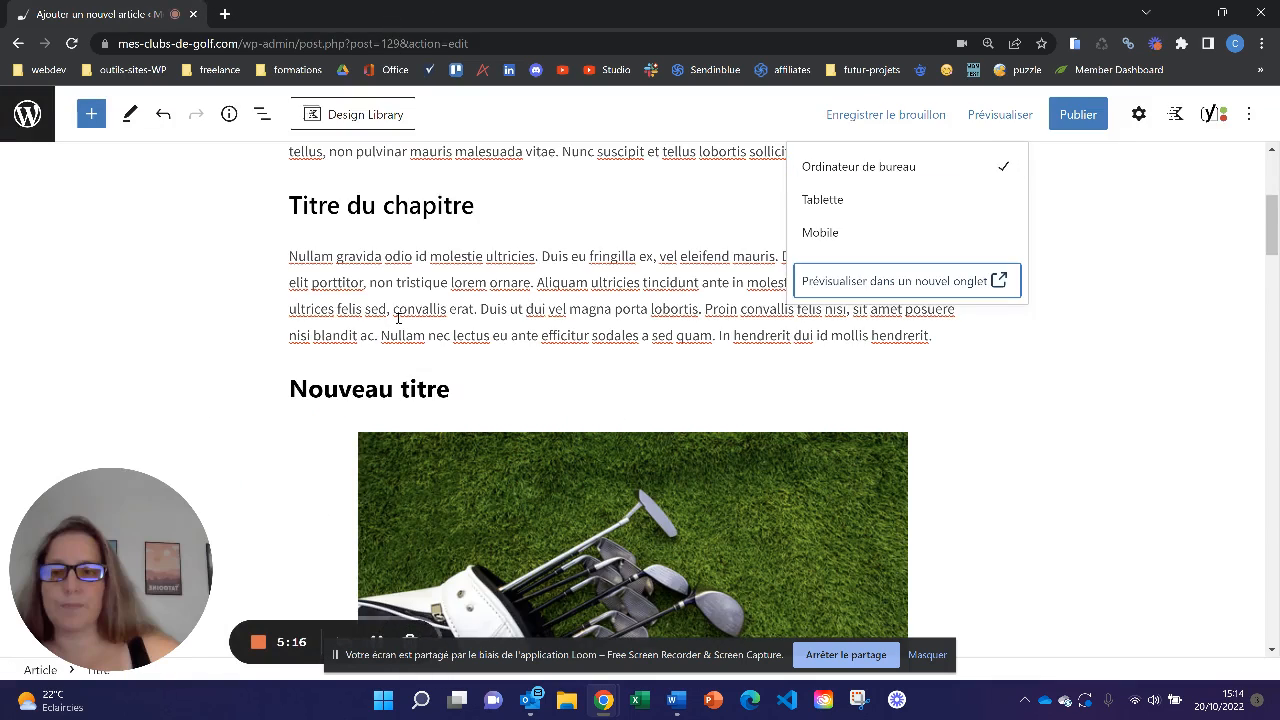
Link the words "Praesent vel pretium ex." in the last paragraph to the site's Contact page, found by searching for "contact"
{"action": "scroll", "coordinate": [397, 317], "scroll_direction": "down", "scroll_amount": 5}
{"action": "scroll", "coordinate": [399, 322], "scroll_direction": "down", "scroll_amount": 3}
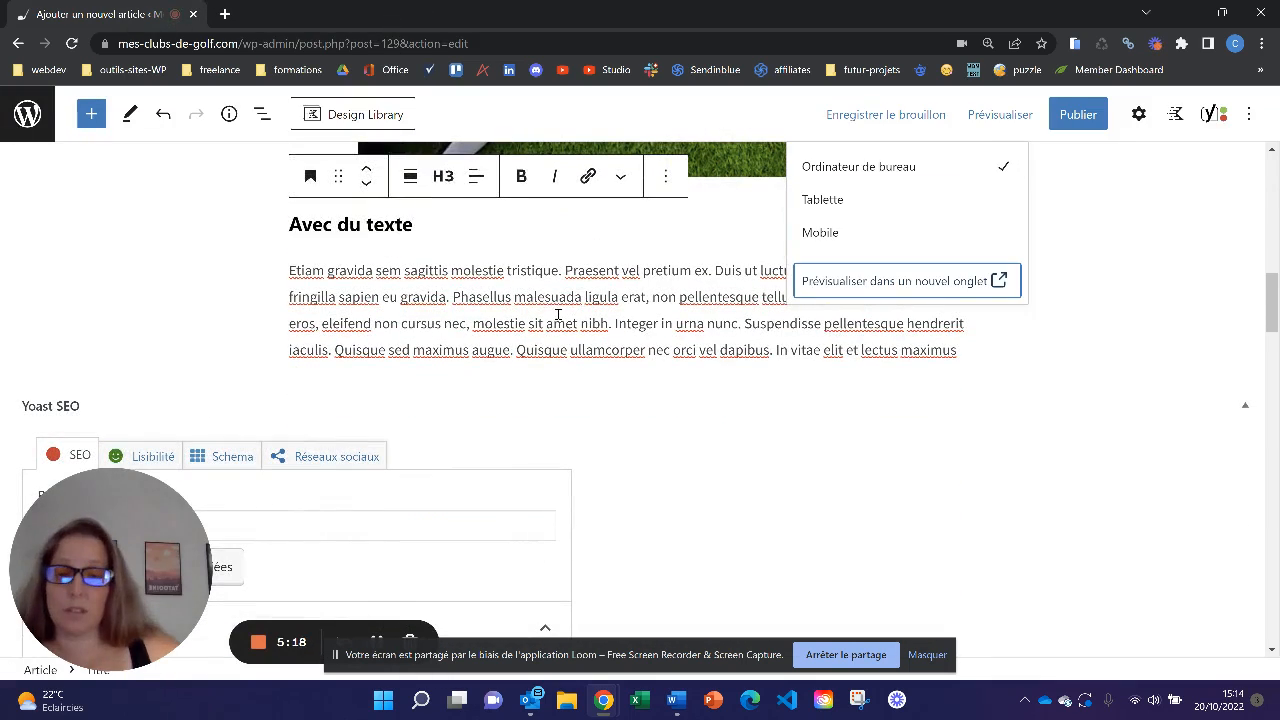
{"action": "left_click", "coordinate": [548, 323]}
{"action": "left_click_drag", "start_coordinate": [566, 272], "coordinate": [712, 272]}
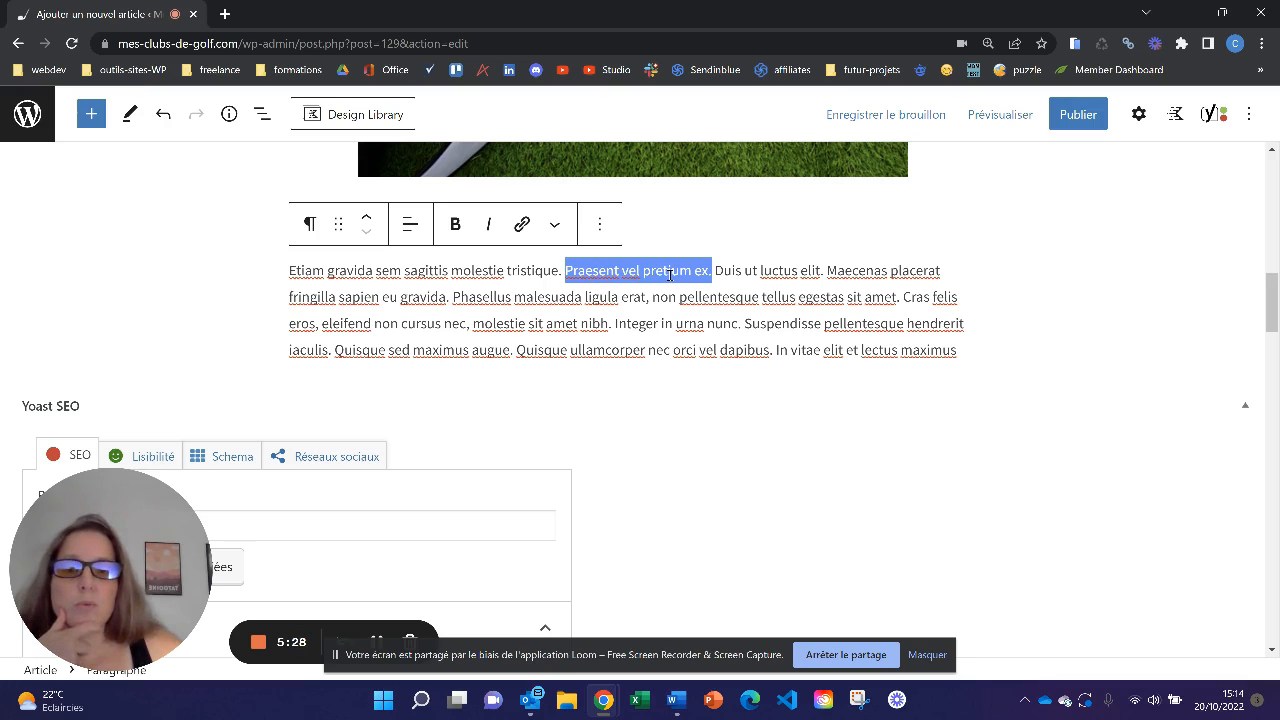
{"action": "left_click", "coordinate": [521, 224]}
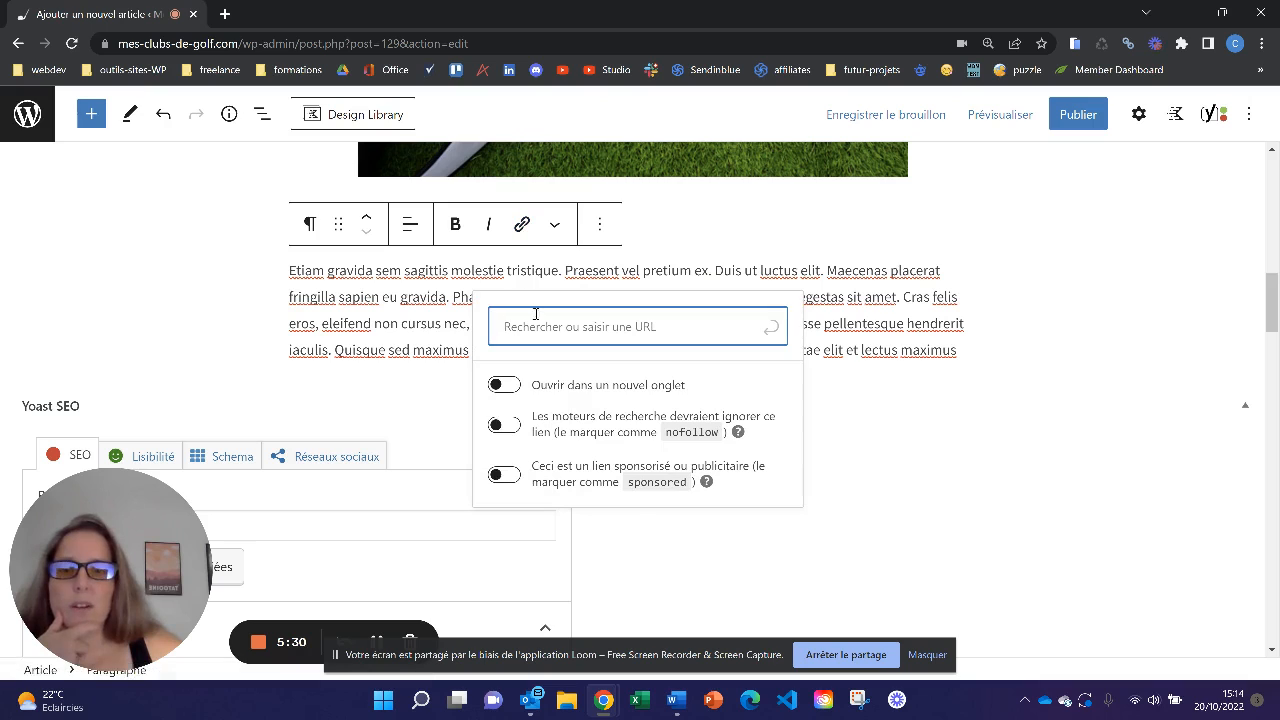
{"action": "type", "text": "contact"}
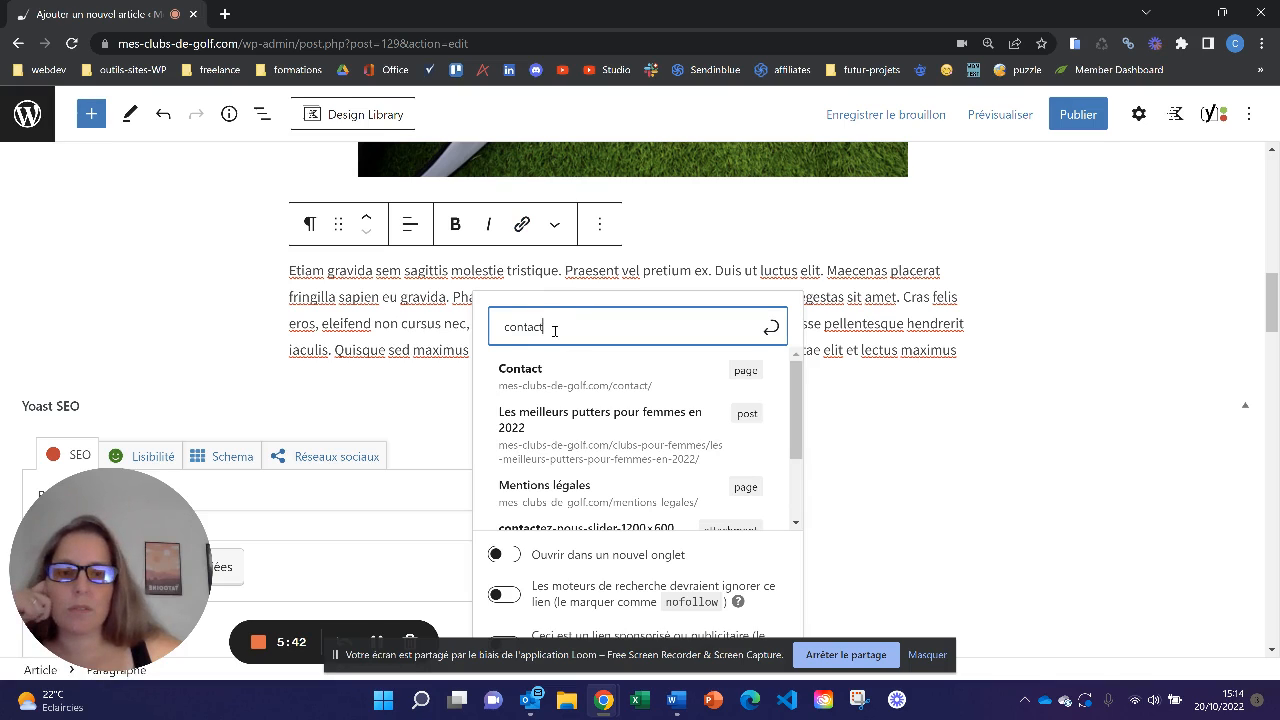
{"action": "left_click", "coordinate": [546, 378]}
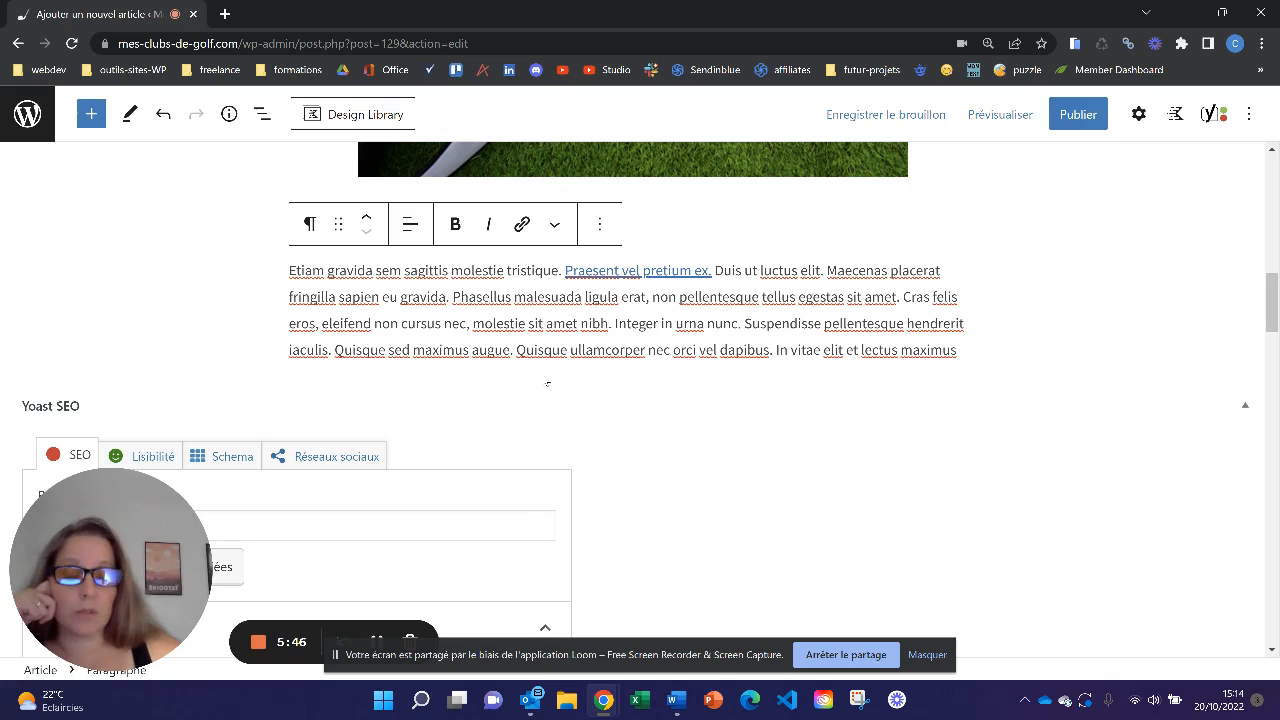
{"action": "left_click_drag", "start_coordinate": [476, 325], "coordinate": [608, 325]}
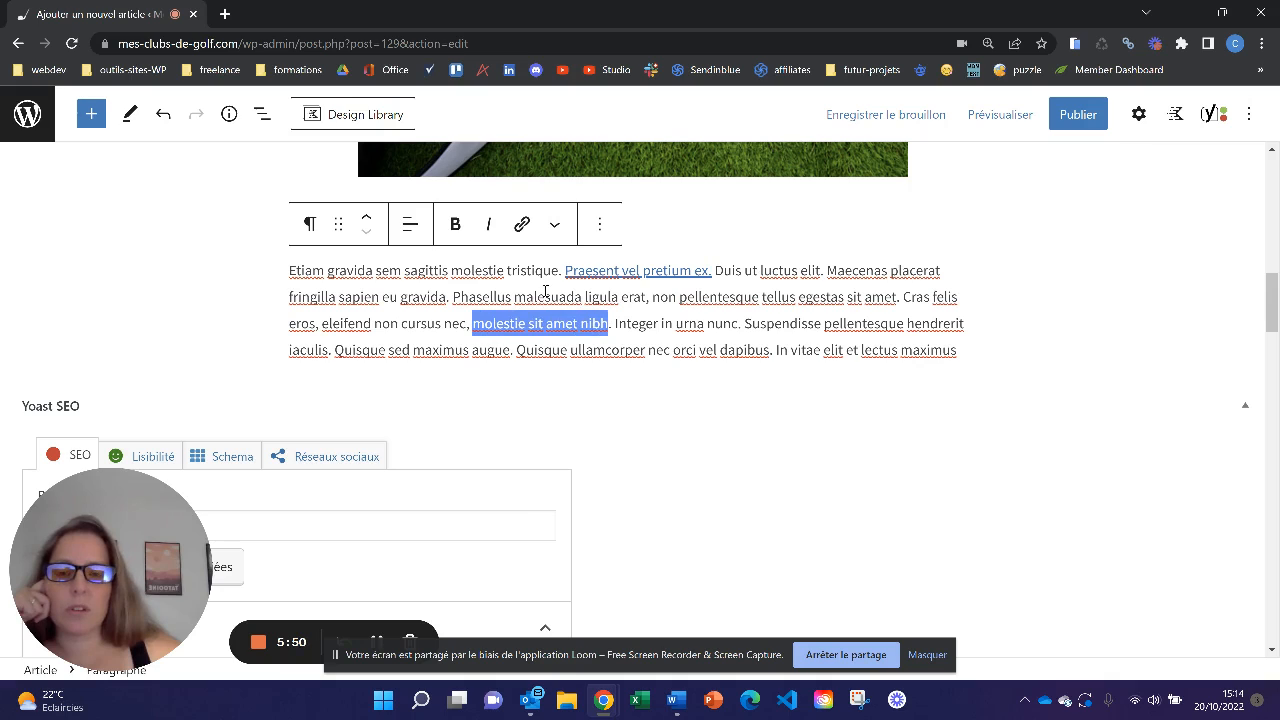
{"action": "left_click", "coordinate": [522, 224]}
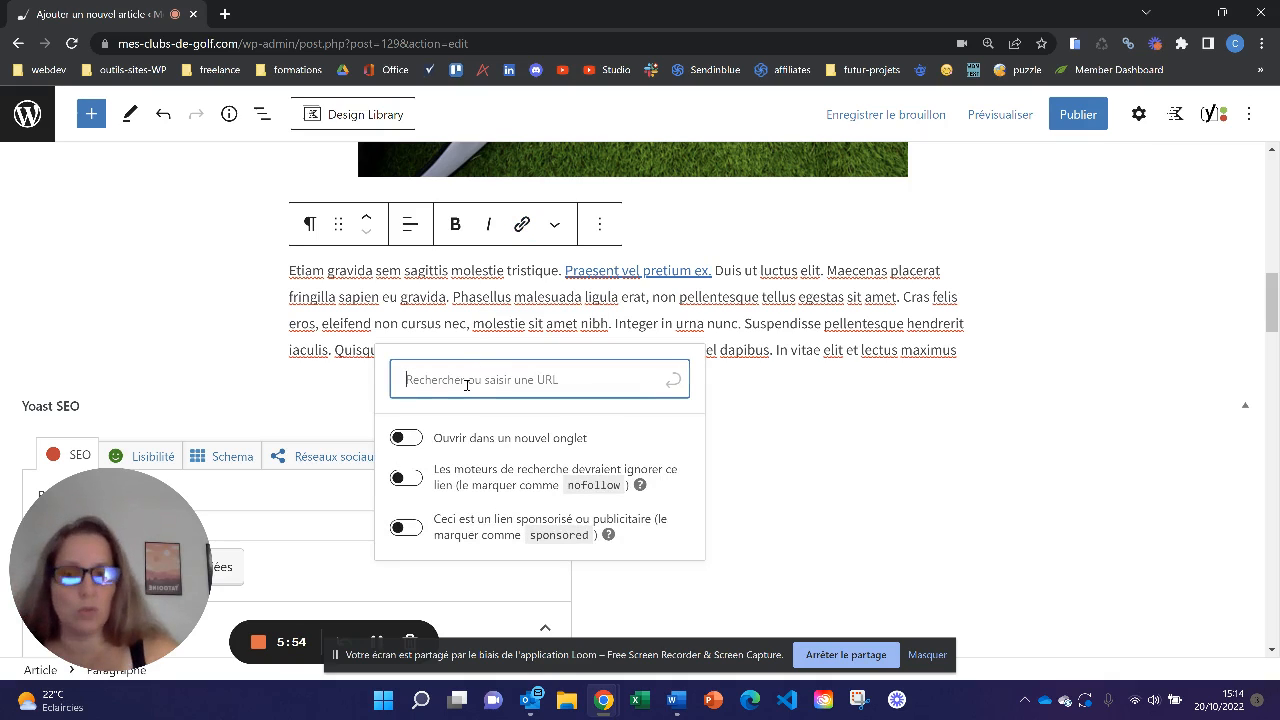
{"action": "type", "text": "https://"}
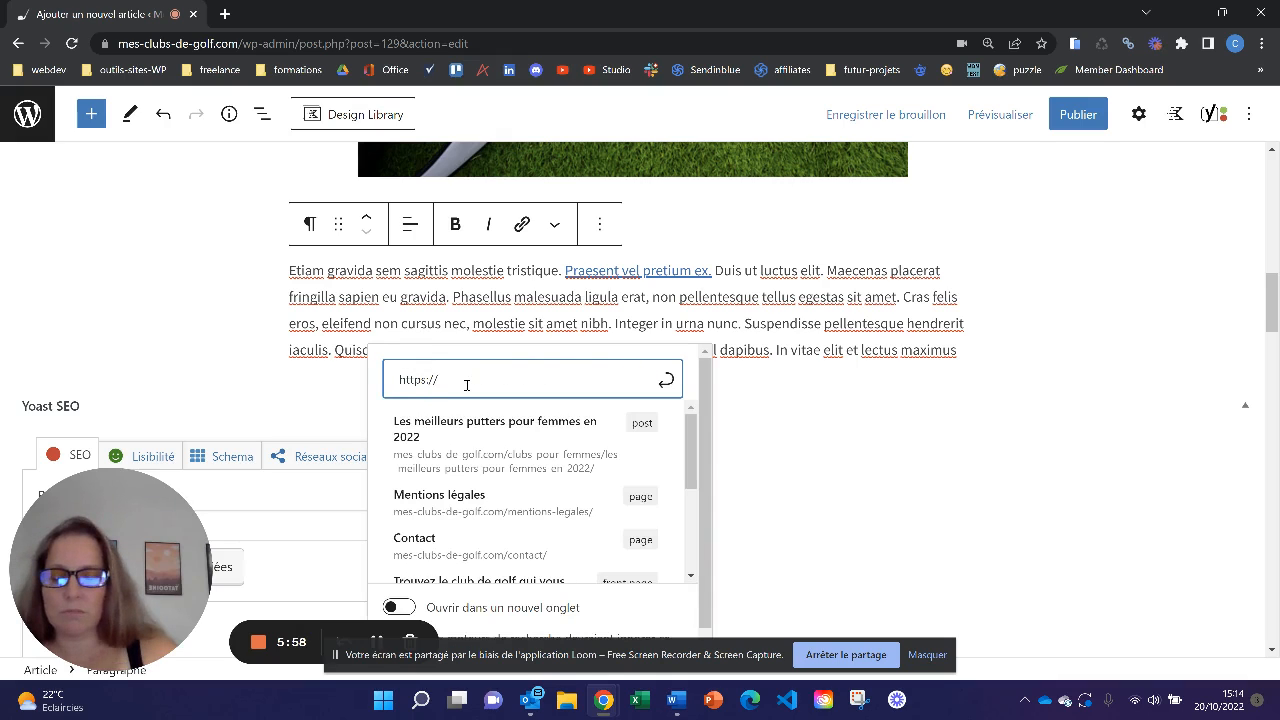
{"action": "type", "text": "am"}
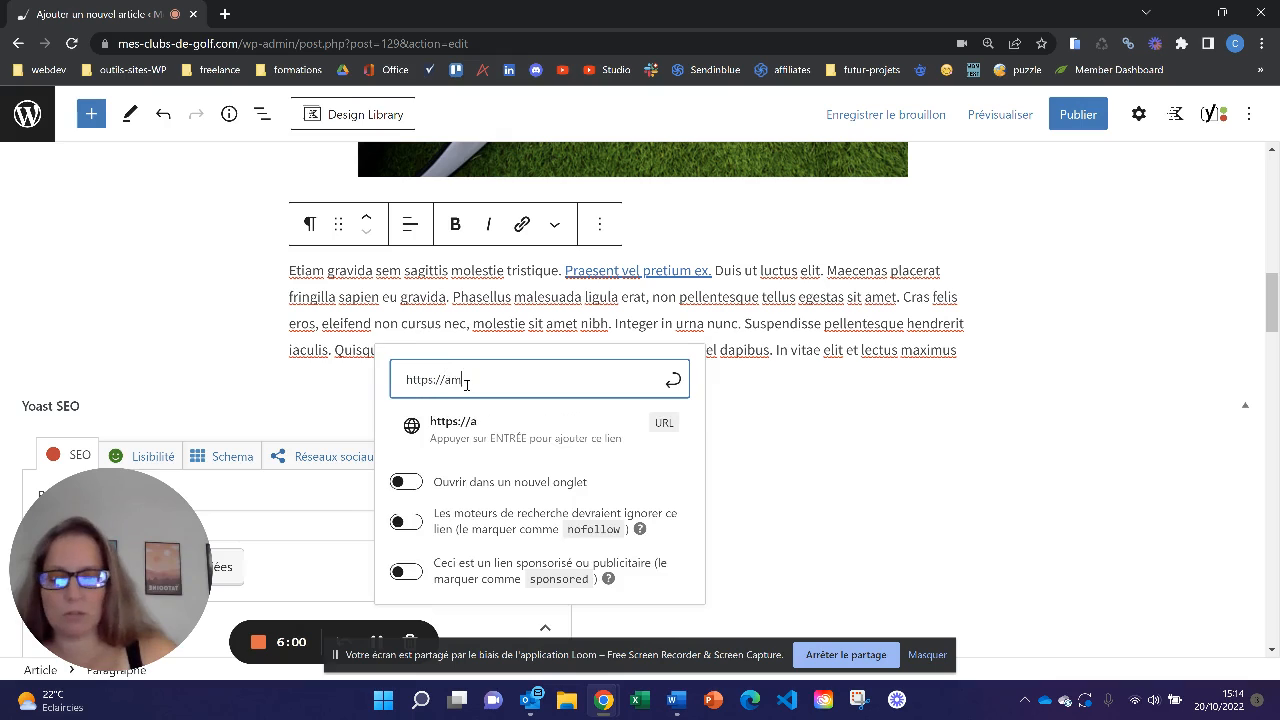
{"action": "type", "text": "azon.com"}
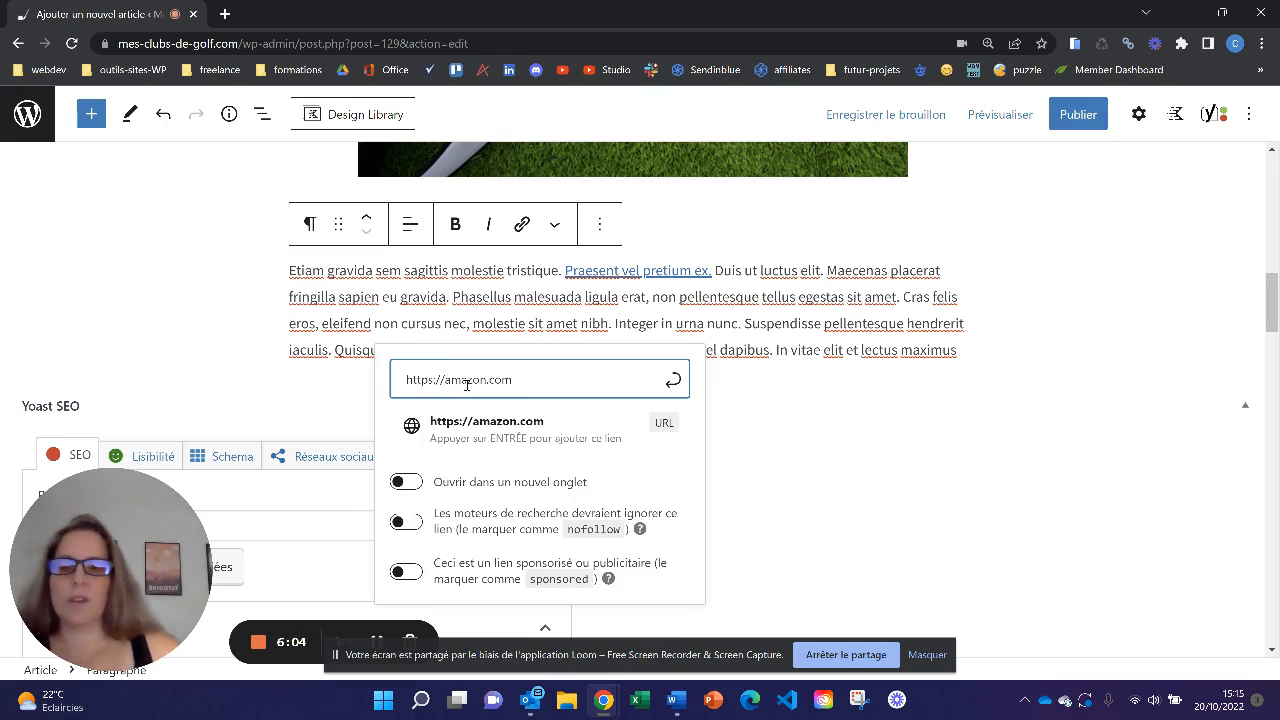
{"action": "left_click", "coordinate": [408, 483]}
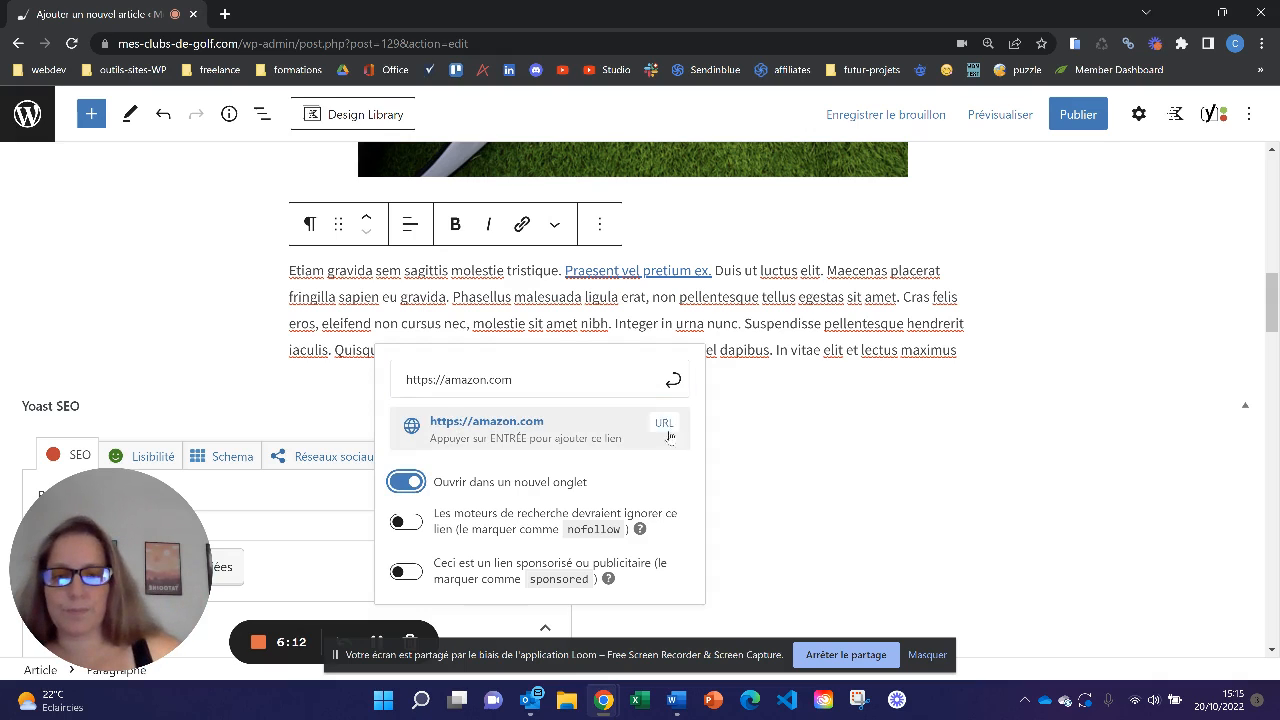
{"action": "left_click", "coordinate": [673, 381]}
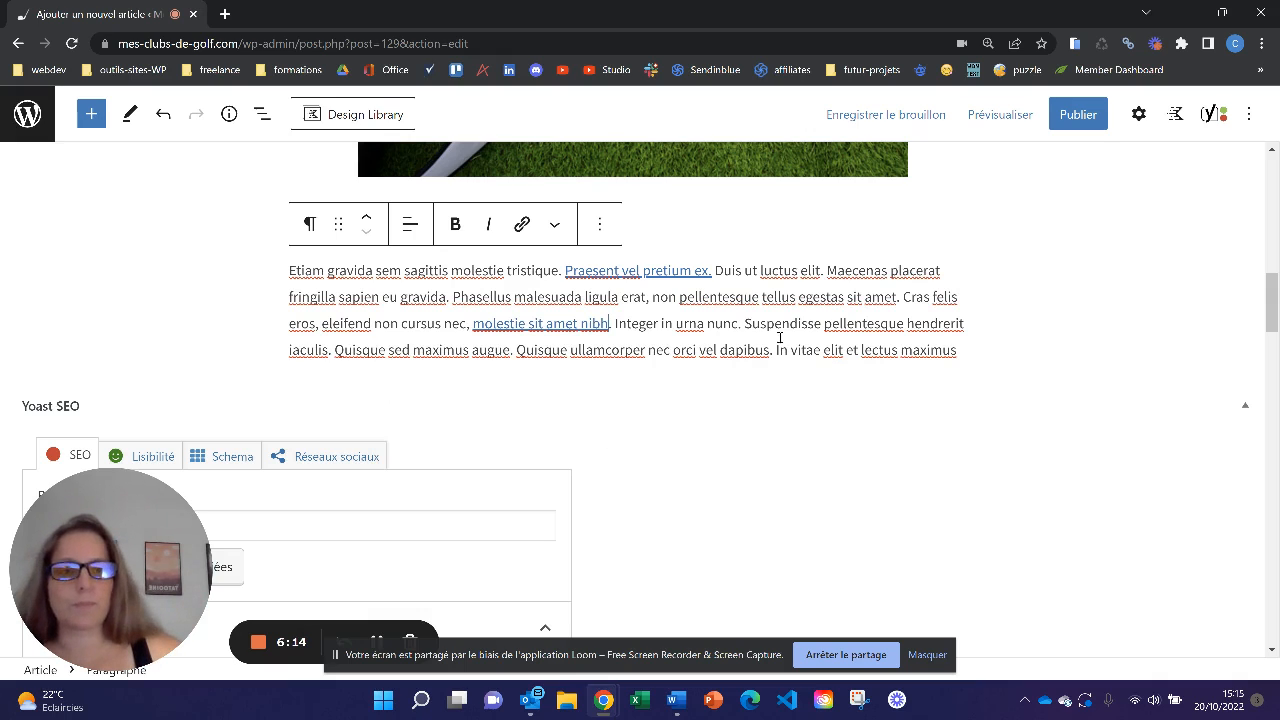
Preview the article in a new tab, check both links in the last paragraph, and return to the beginning of the article in the editor
{"action": "left_click", "coordinate": [1000, 114]}
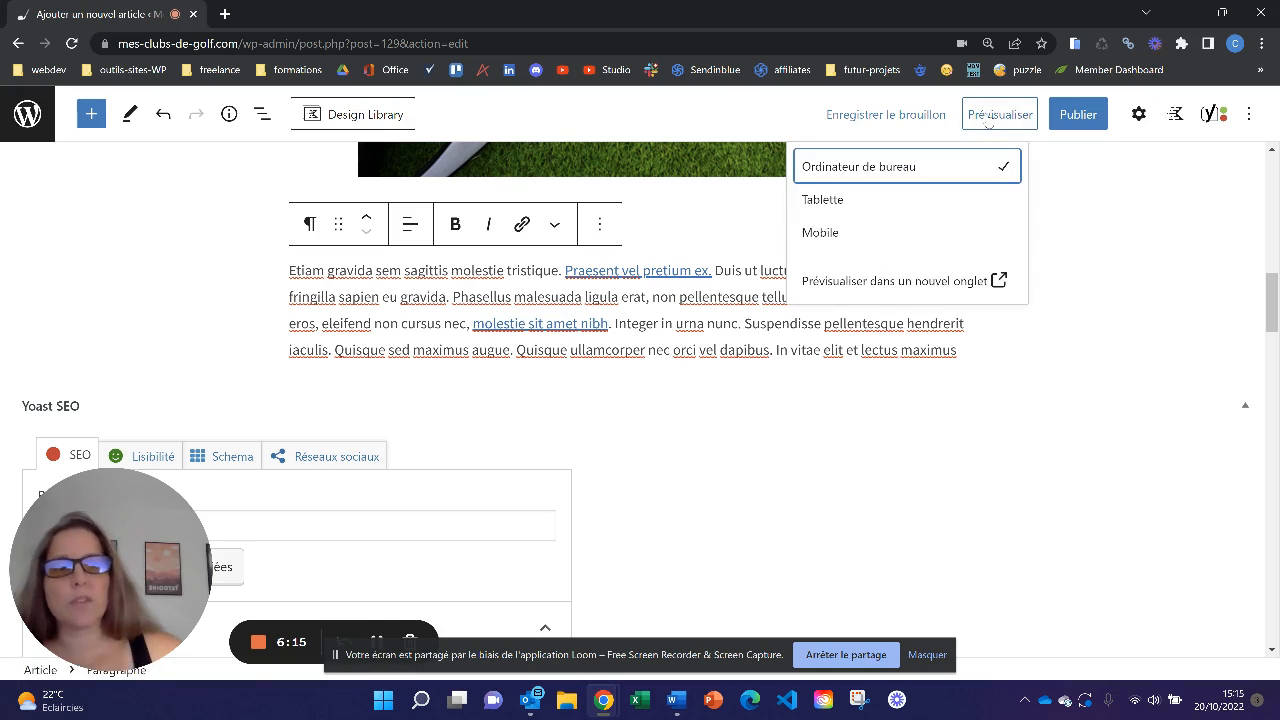
{"action": "left_click", "coordinate": [906, 283]}
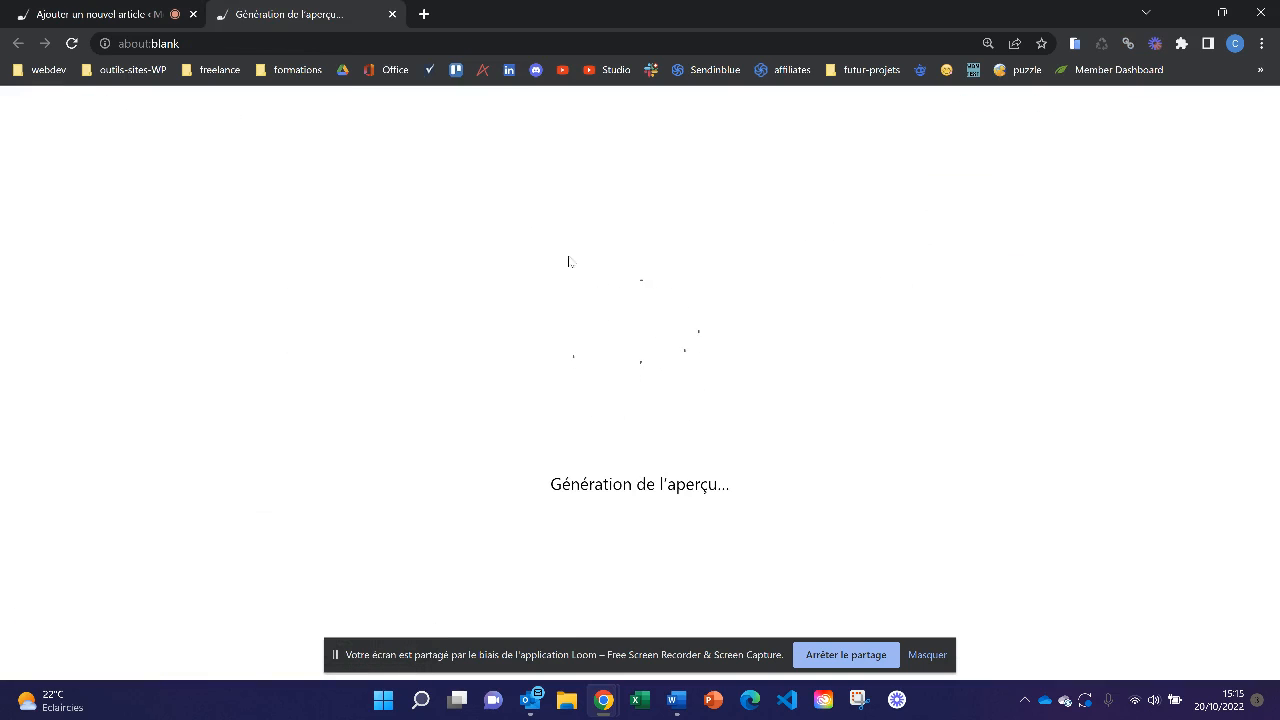
{"action": "scroll", "coordinate": [336, 313], "scroll_direction": "down", "scroll_amount": 5}
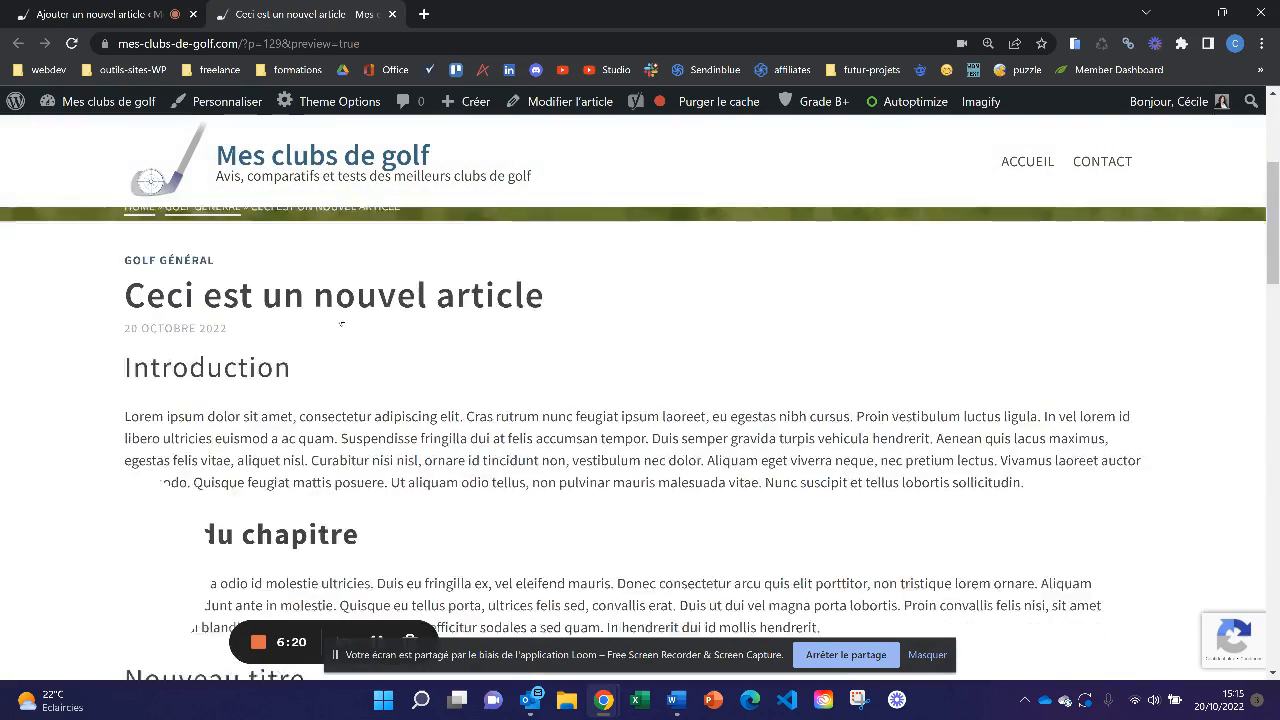
{"action": "scroll", "coordinate": [336, 315], "scroll_direction": "down", "scroll_amount": 12}
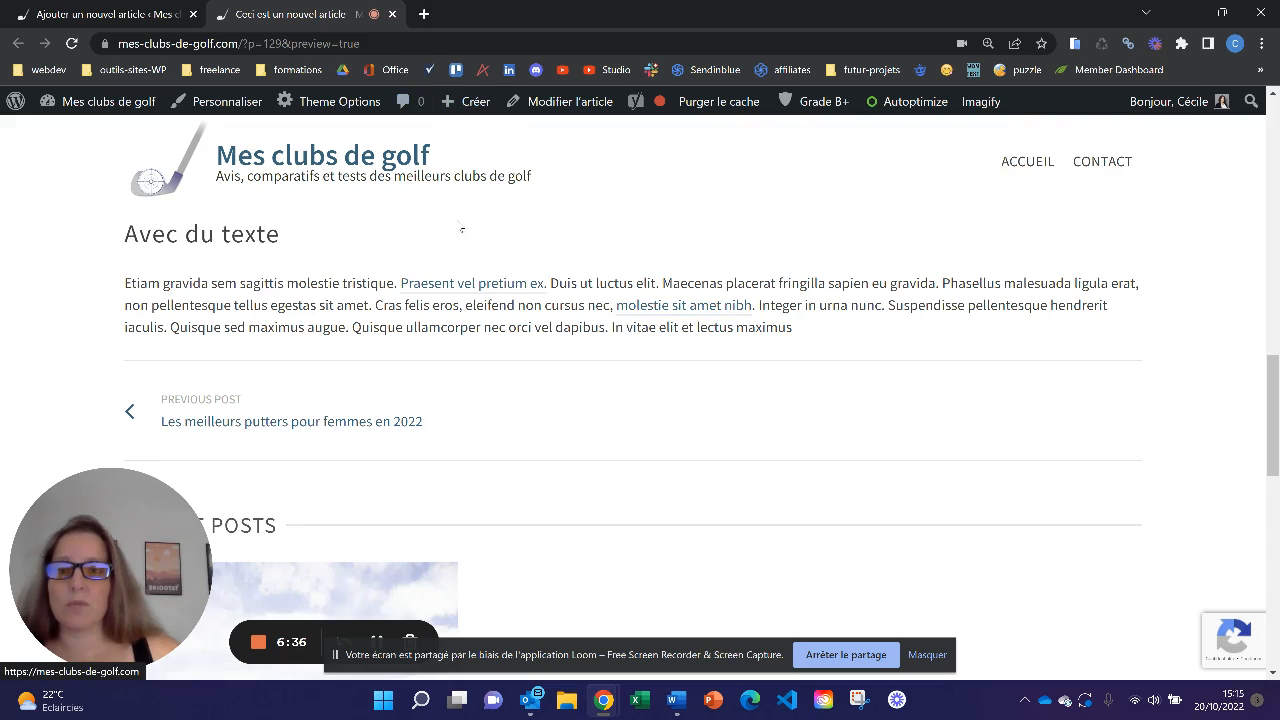
{"action": "left_click", "coordinate": [120, 14]}
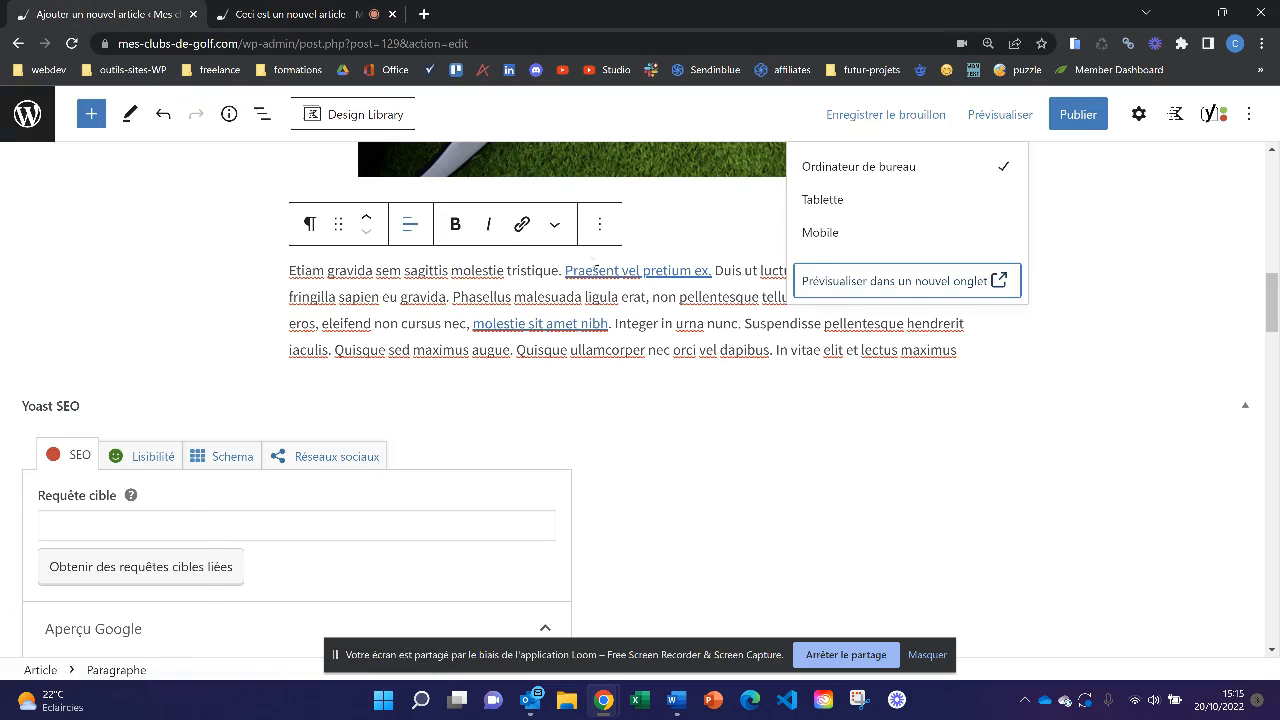
{"action": "scroll", "coordinate": [671, 277], "scroll_direction": "up", "scroll_amount": 4}
{"action": "left_click", "coordinate": [980, 437]}
{"action": "scroll", "coordinate": [903, 427], "scroll_direction": "up", "scroll_amount": 8}
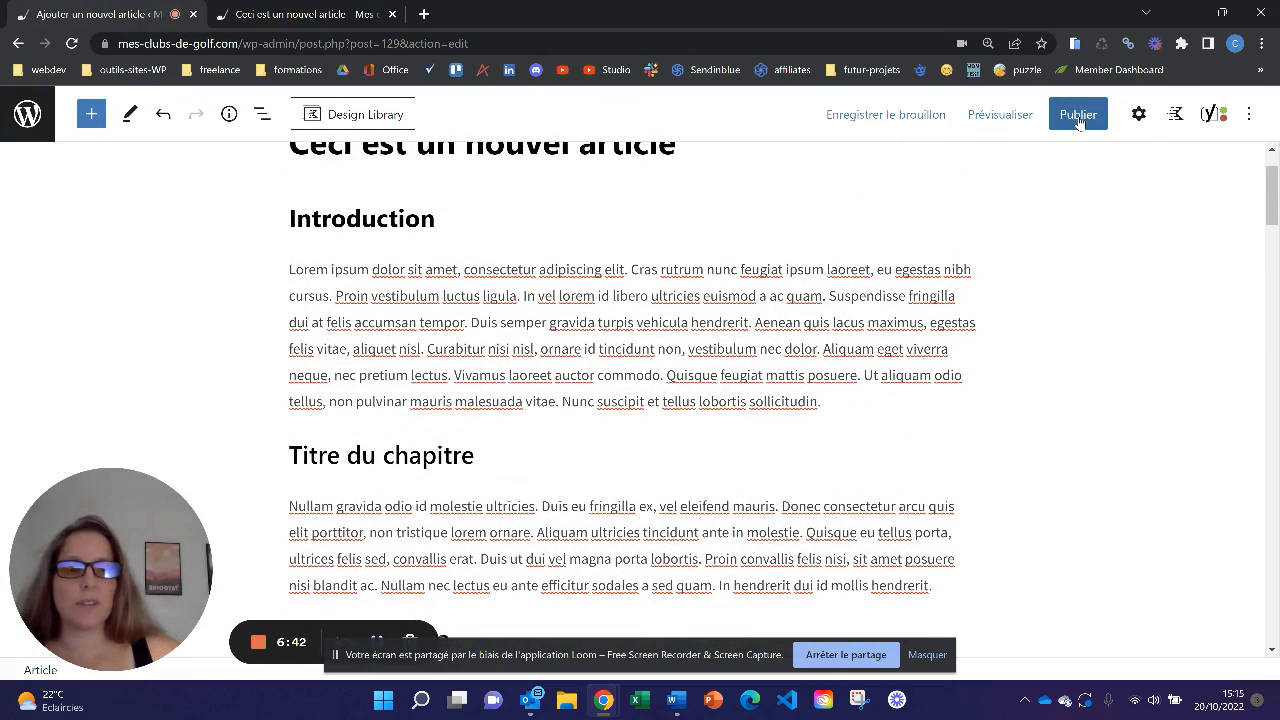